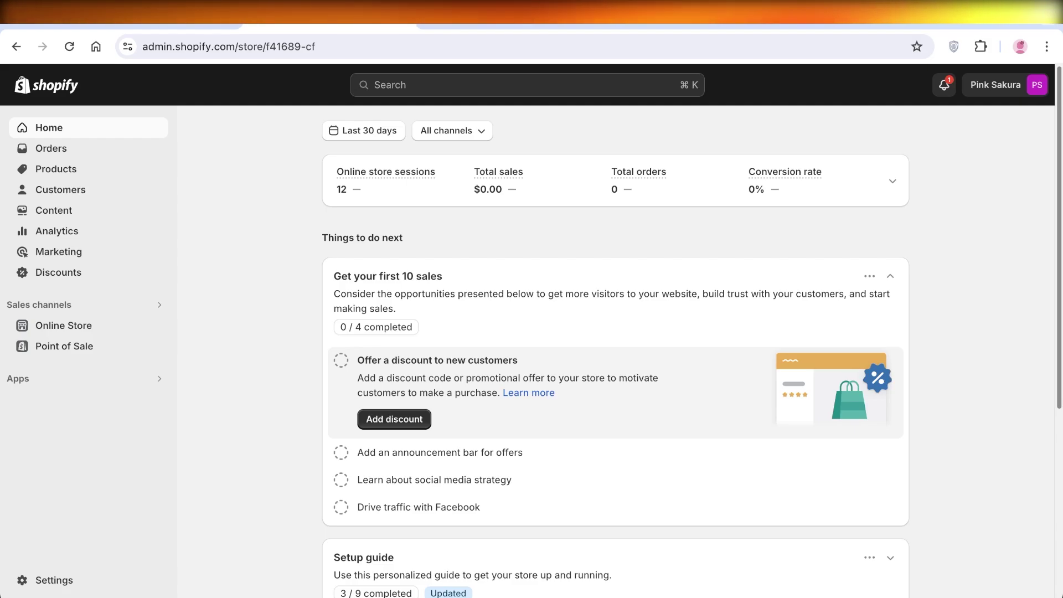
# Open the online store's current Dawn theme for customization
pyautogui.click(64, 325)
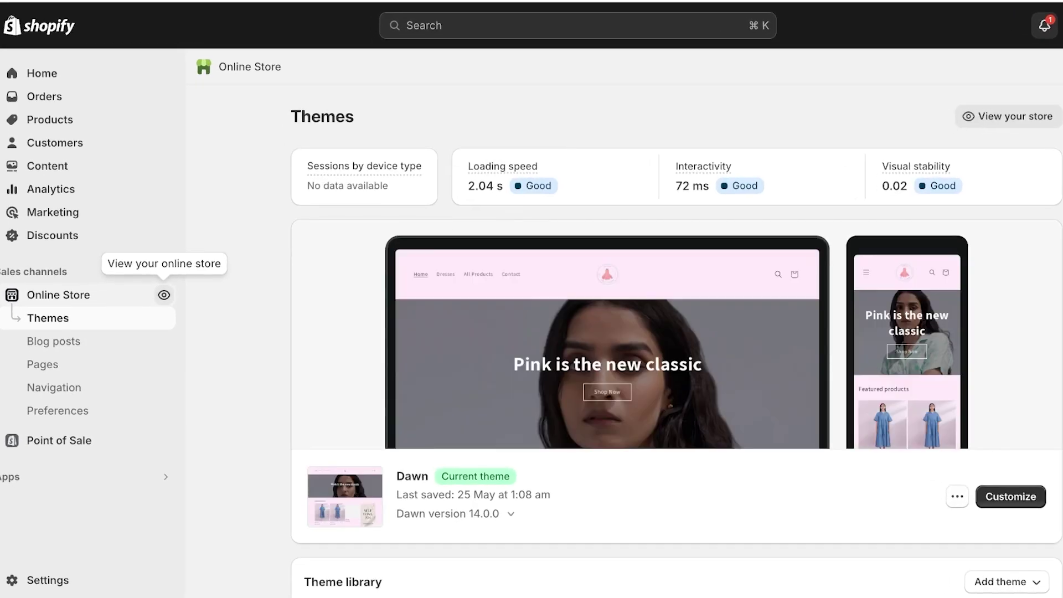
pyautogui.click(52, 212)
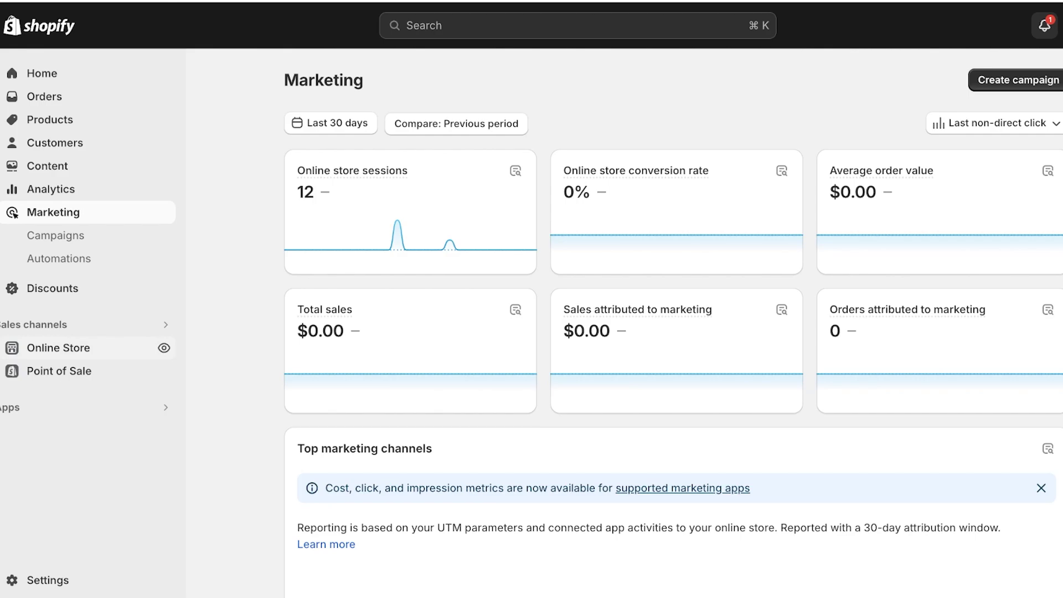
pyautogui.click(58, 347)
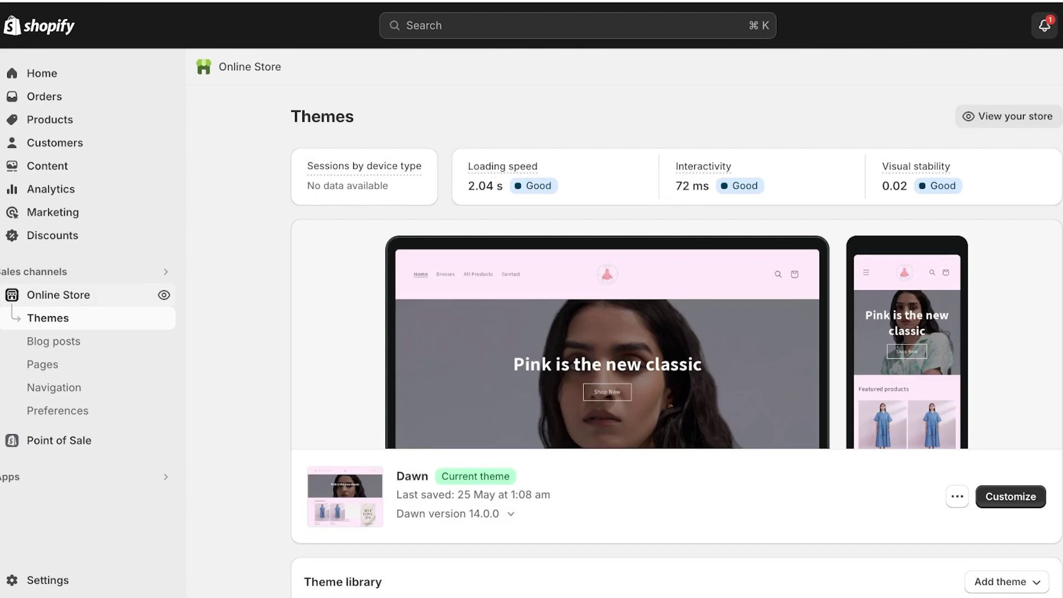
pyautogui.click(1010, 497)
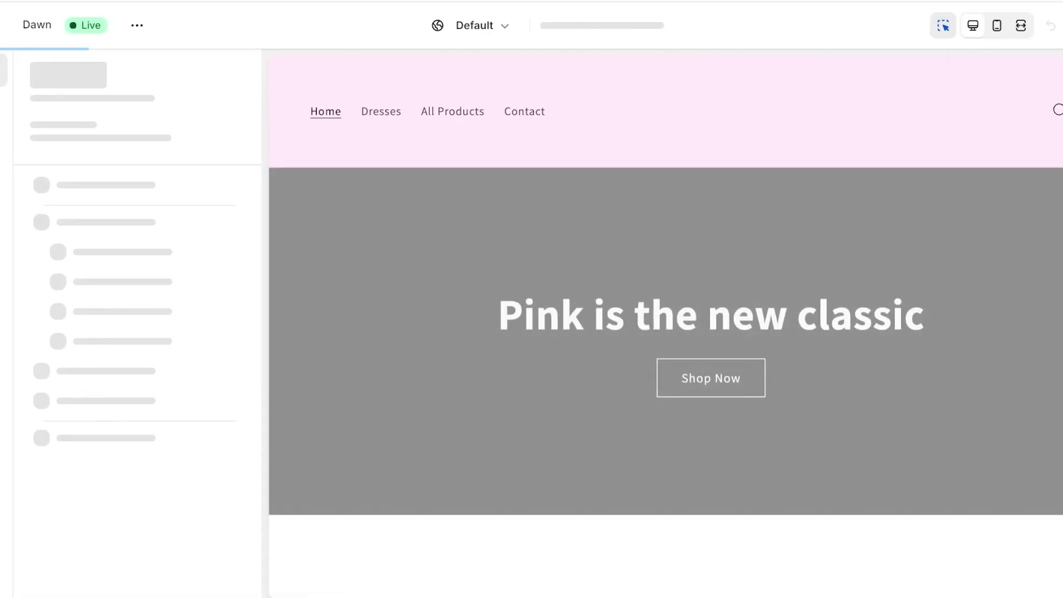
# Check the email signup settings in the home page footer
pyautogui.scroll(-12, 658, 277)
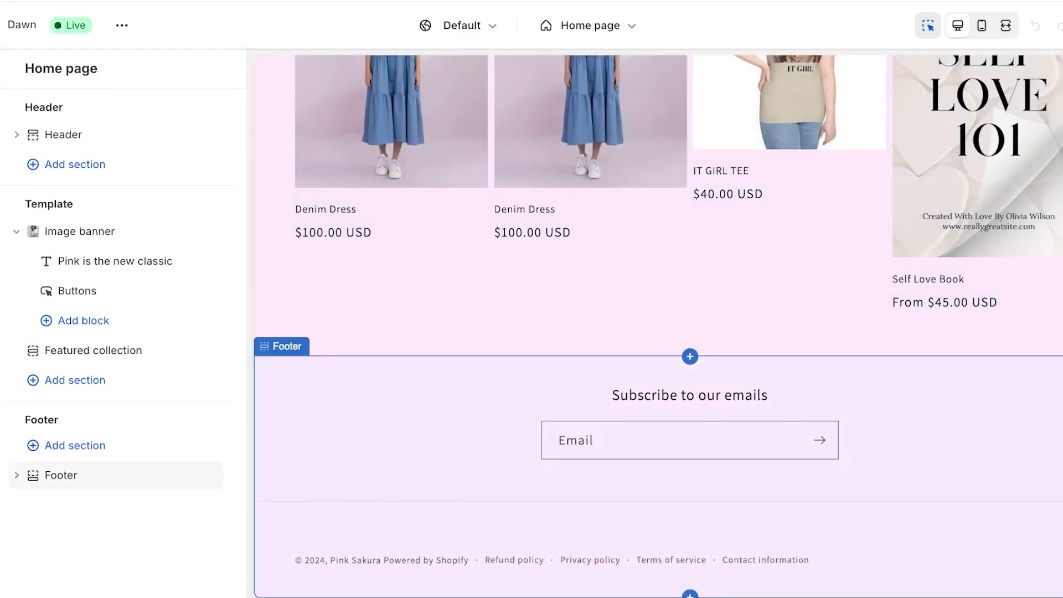
pyautogui.click(690, 481)
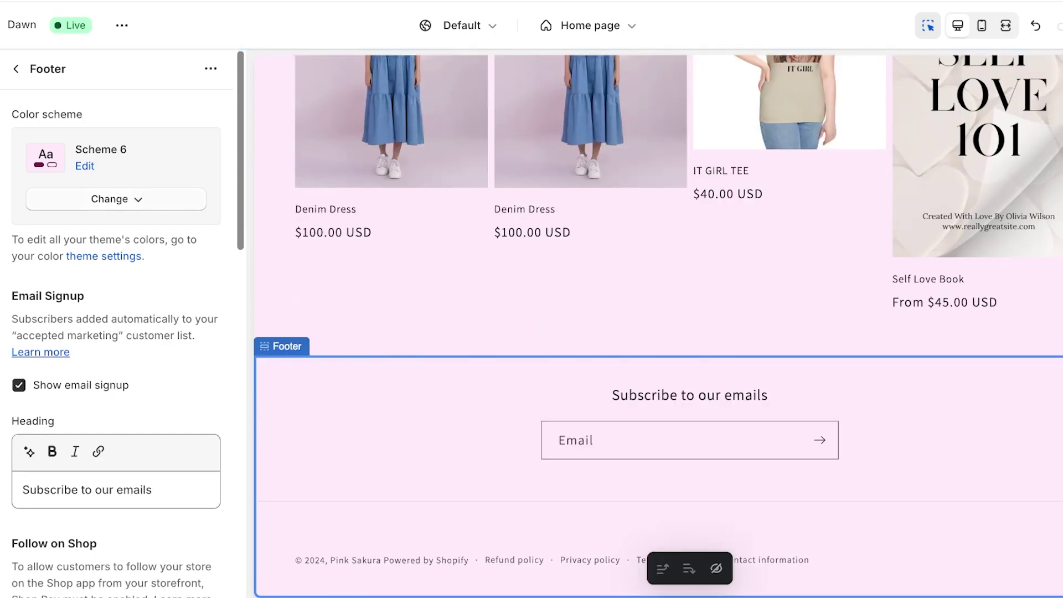
pyautogui.click(16, 69)
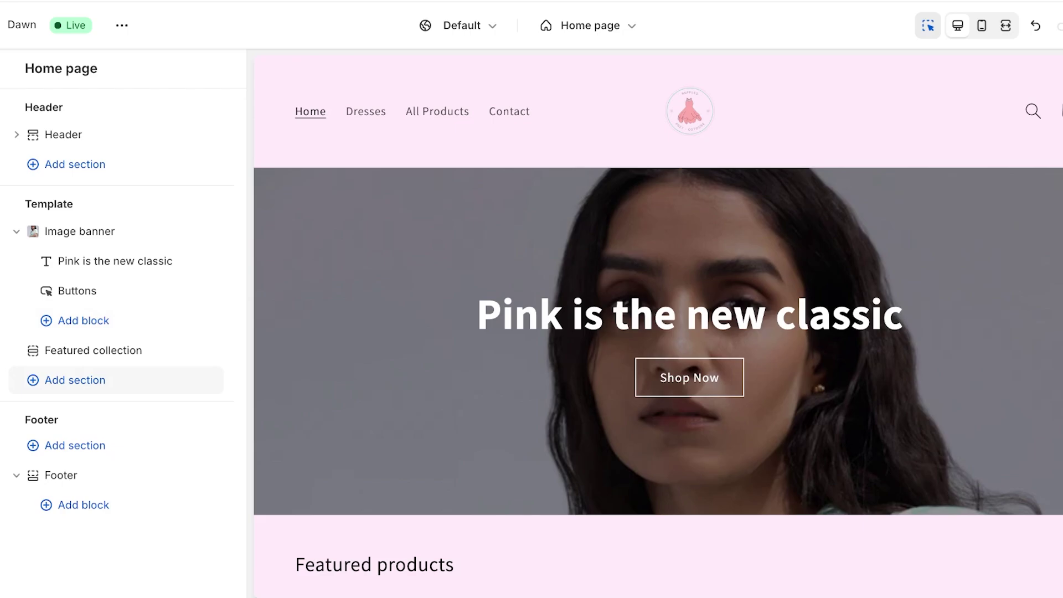
# Add an Email signup section to the home page template below the featured collection
pyautogui.click(75, 380)
pyautogui.scroll(-3, 333, 388)
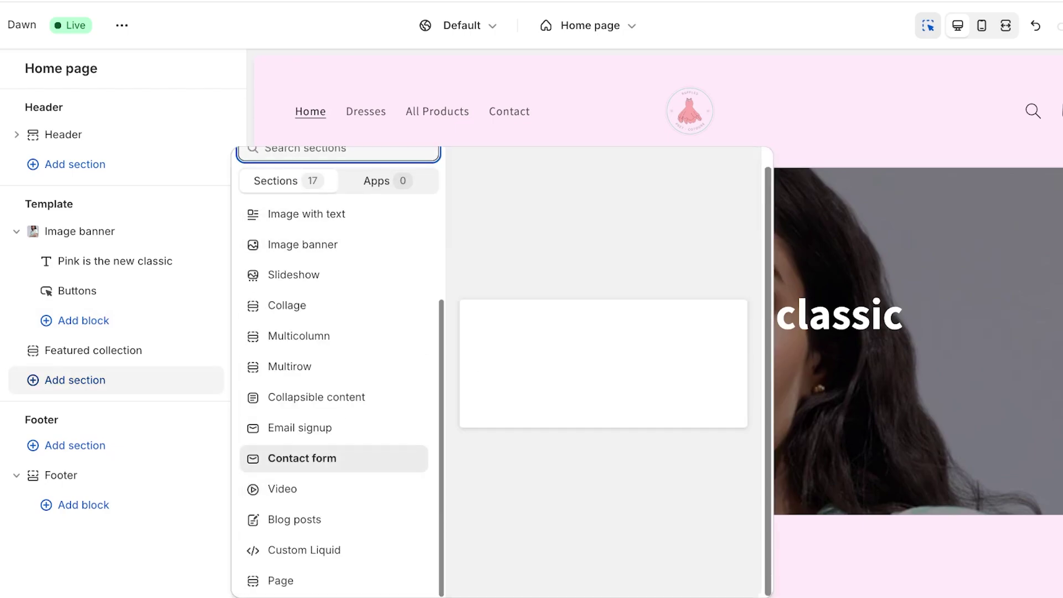
pyautogui.click(301, 428)
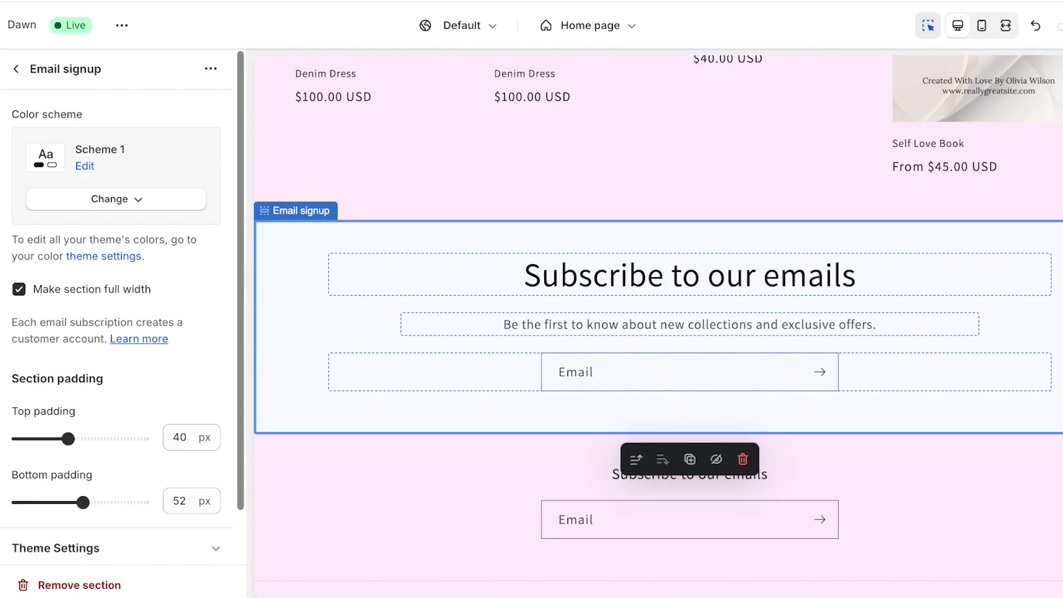
# Turn off the email signup in the footer so it does not duplicate the new section
pyautogui.scroll(-2, 658, 327)
pyautogui.click(689, 487)
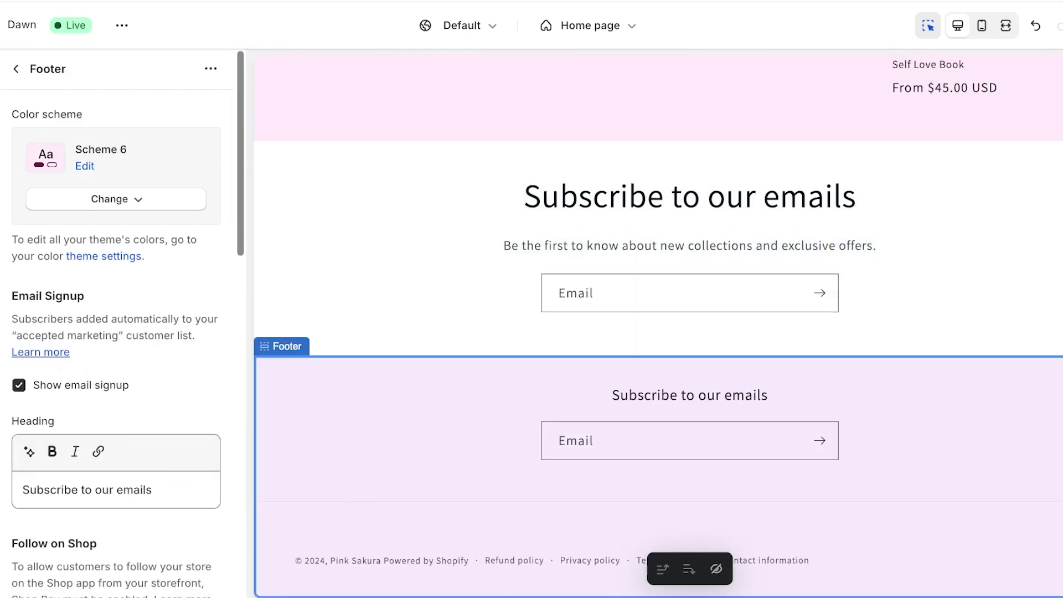
pyautogui.click(19, 385)
pyautogui.click(388, 99)
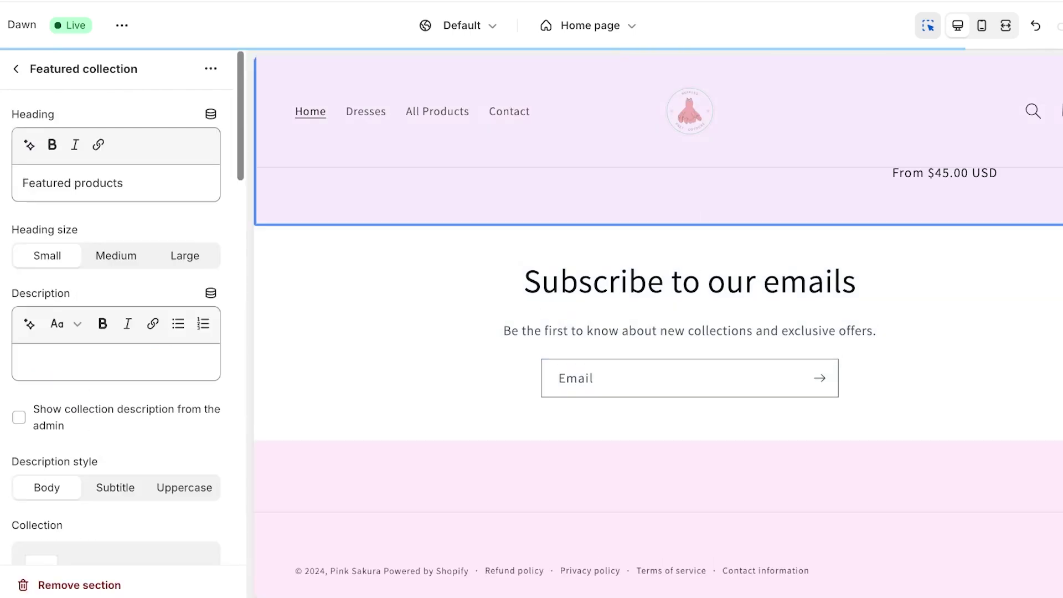
# Try Scheme 3 on the Email signup section and settle on Scheme 4 as its color scheme
pyautogui.scroll(-3, 391, 167)
pyautogui.click(301, 427)
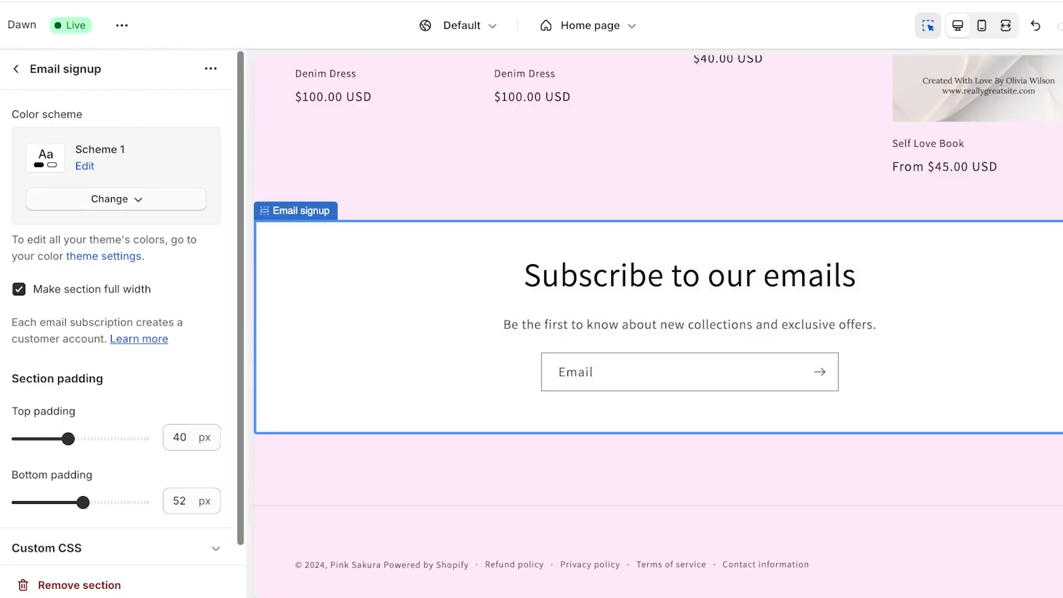
pyautogui.click(84, 167)
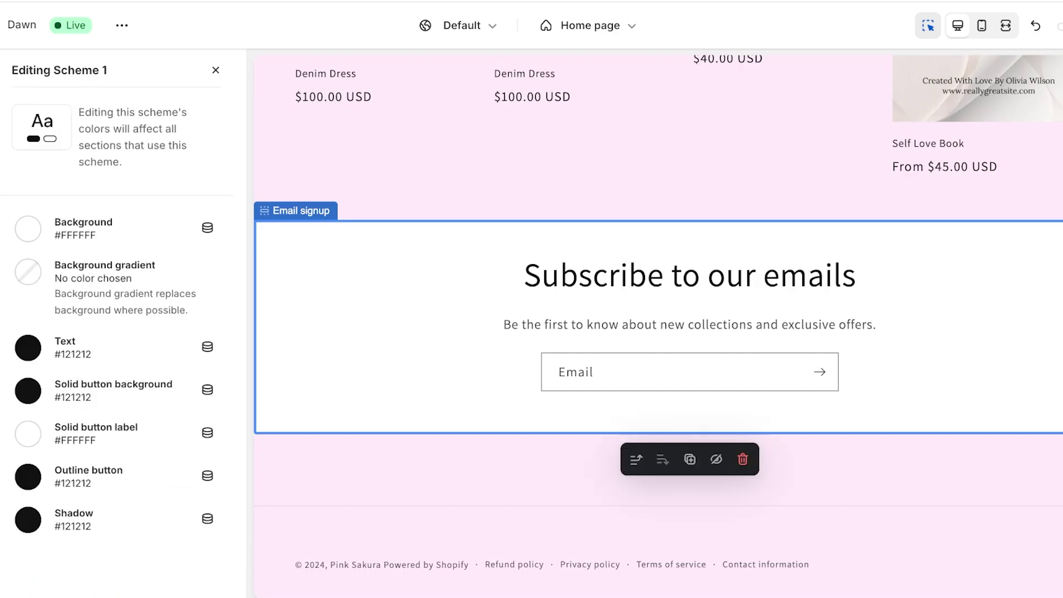
pyautogui.click(215, 69)
pyautogui.click(116, 198)
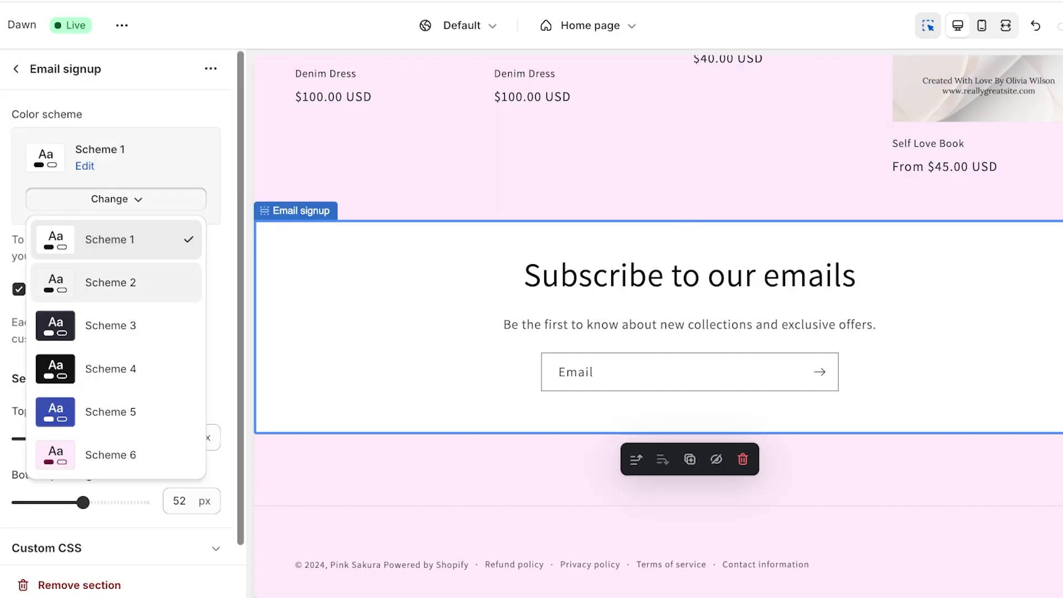
pyautogui.click(110, 325)
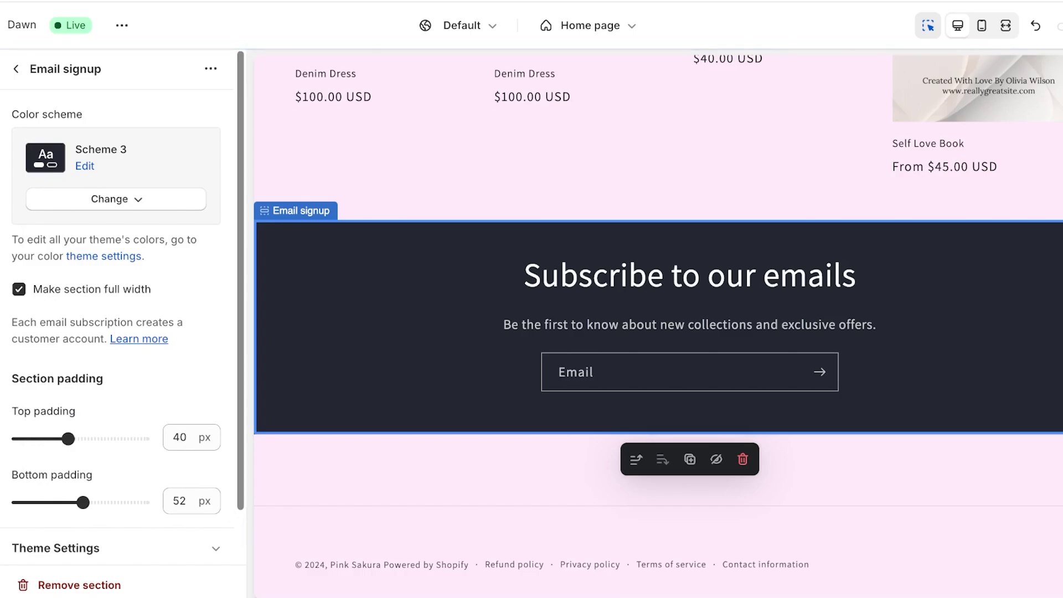
pyautogui.click(116, 199)
pyautogui.click(111, 368)
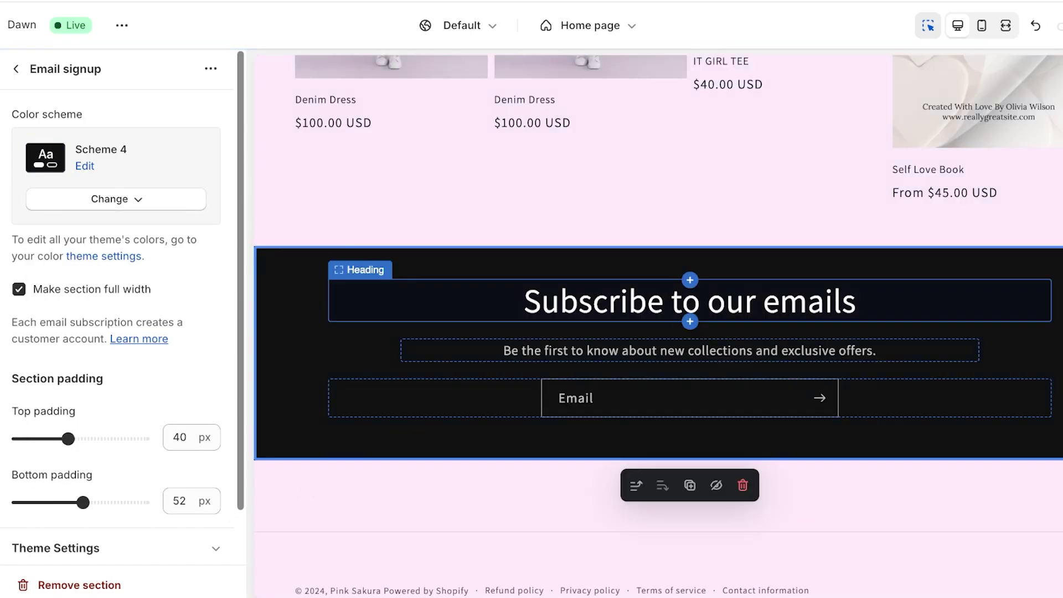
# Change the Email signup heading to "Subscribe to our Fashion Newsletter"
pyautogui.click(690, 302)
pyautogui.click(152, 183)
pyautogui.hotkey('ctrl', 'a')
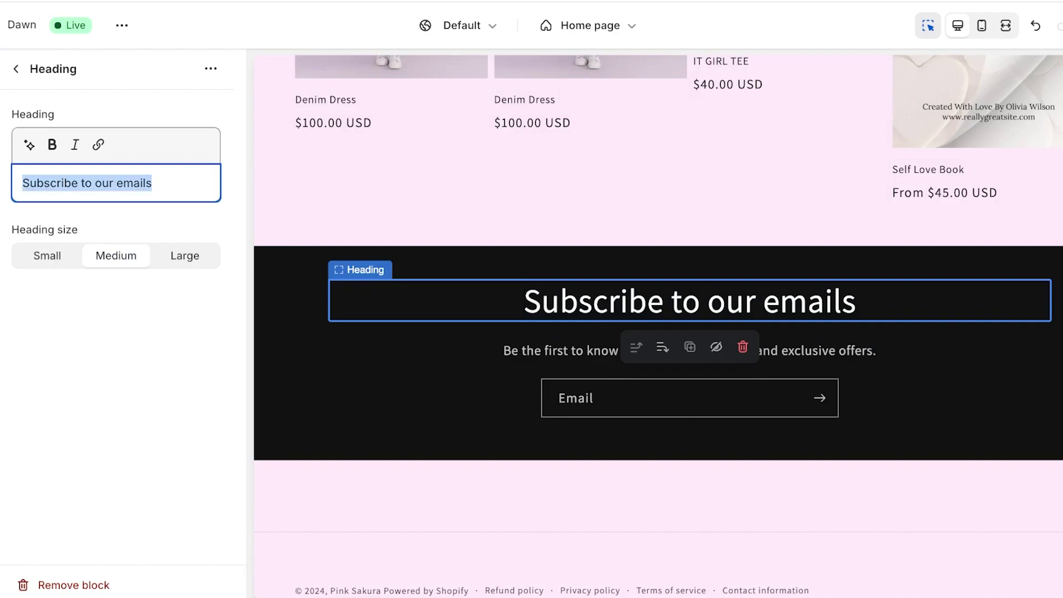
pyautogui.write('A')
pyautogui.press('BackSpace')
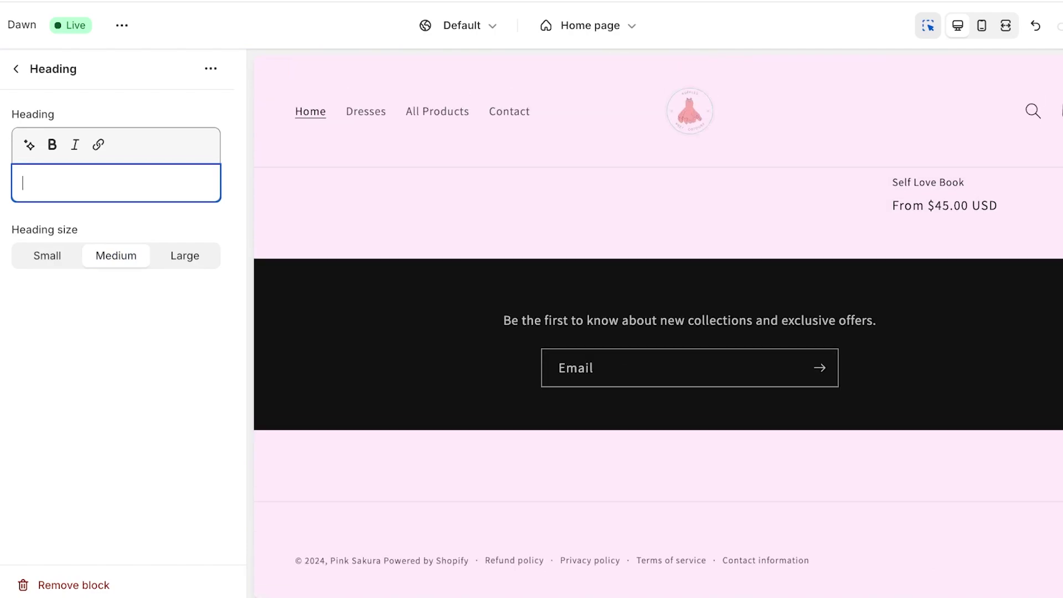
pyautogui.write('Subs')
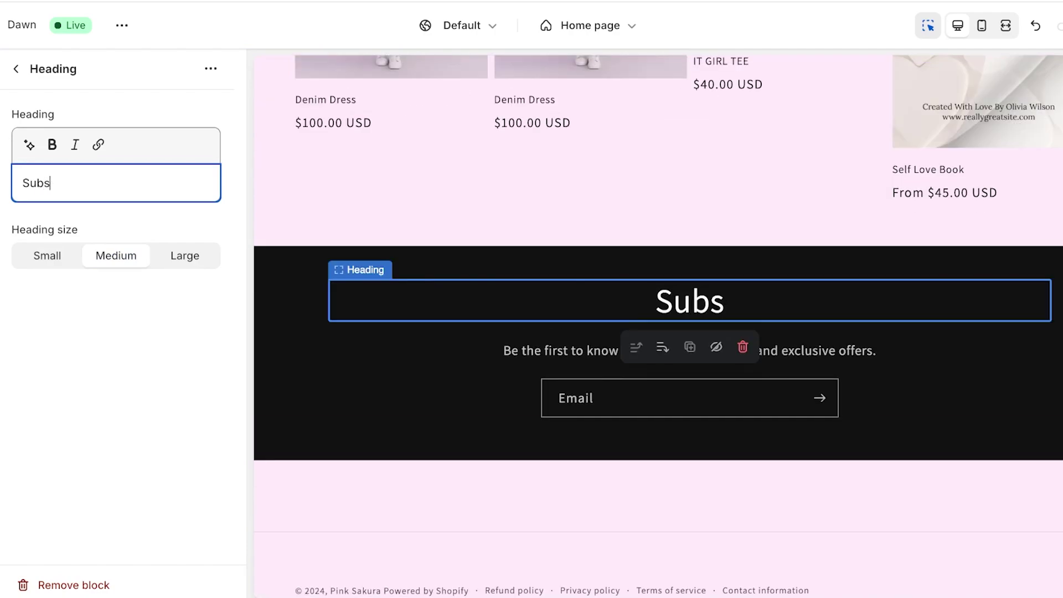
pyautogui.write('cribe to oue')
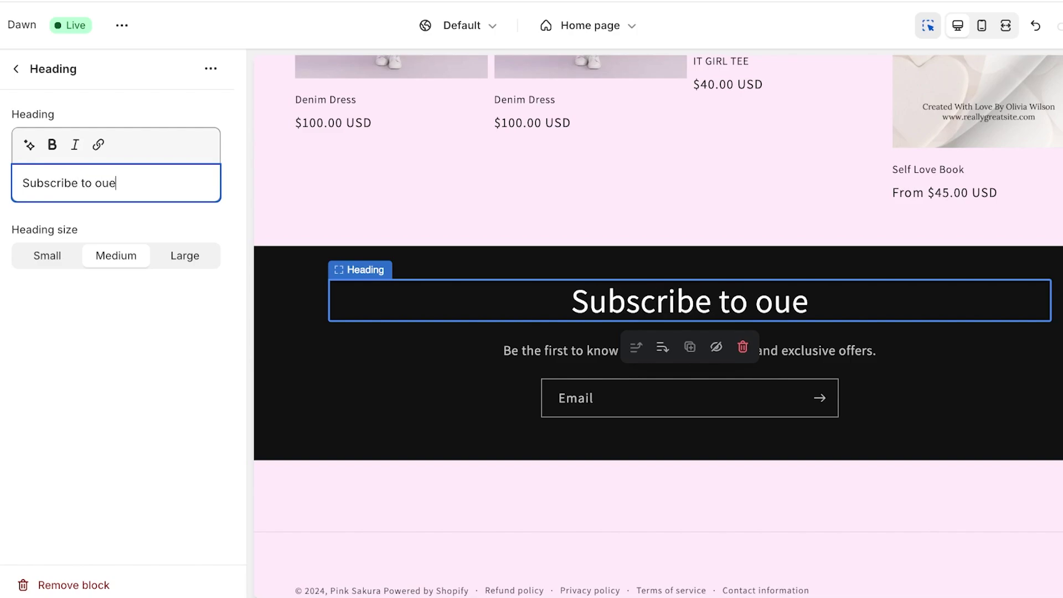
pyautogui.press('BackSpace')
pyautogui.write('r Fashion N')
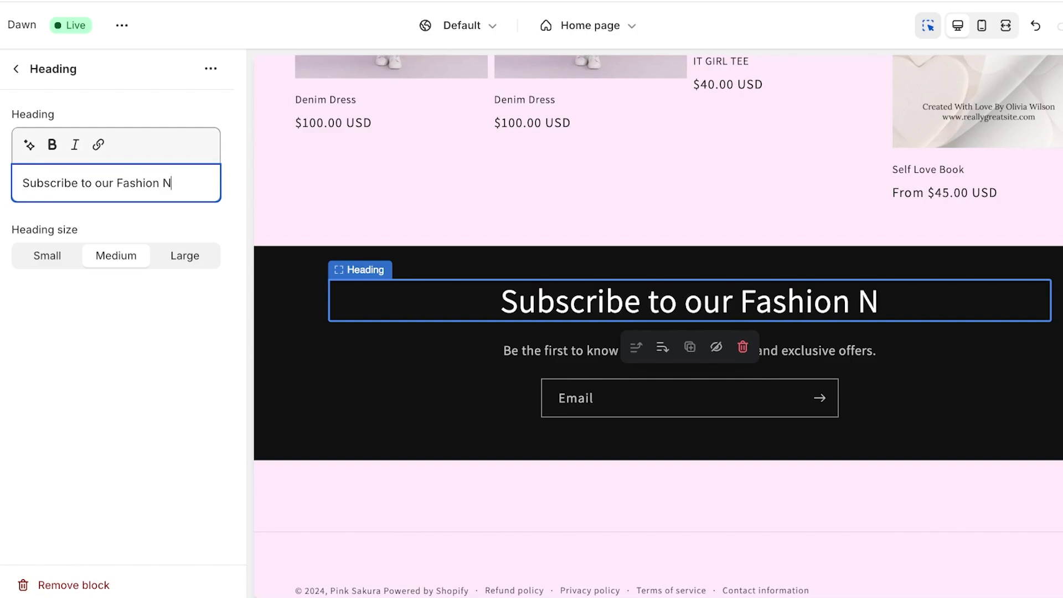
pyautogui.write('ewsletter')
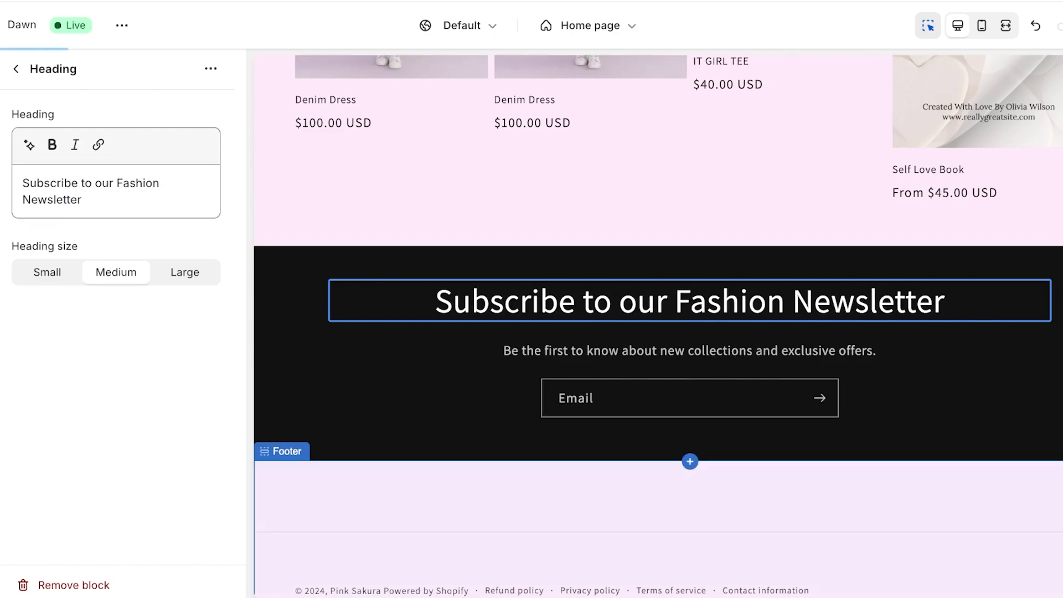
# Replace the subheading text with "Our monthly newsletter has a special discount and trend forecast for the season. Subscribe to learn more about fashion."
pyautogui.click(689, 351)
pyautogui.moveTo(198, 199); pyautogui.dragTo(22, 182)
pyautogui.write('Our')
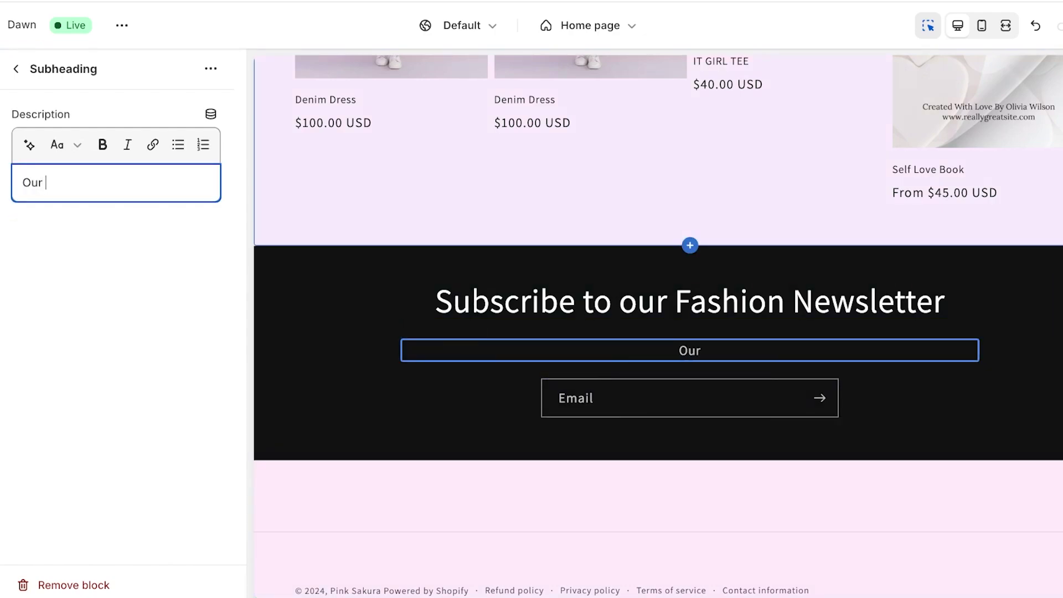
pyautogui.write(' monthly newslet')
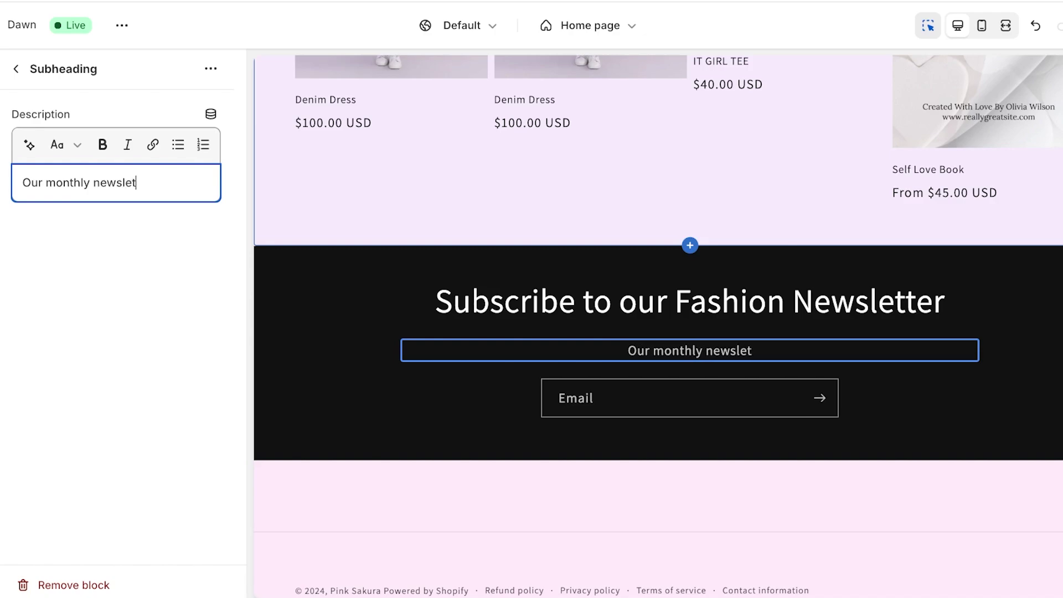
pyautogui.write('ter has a sp')
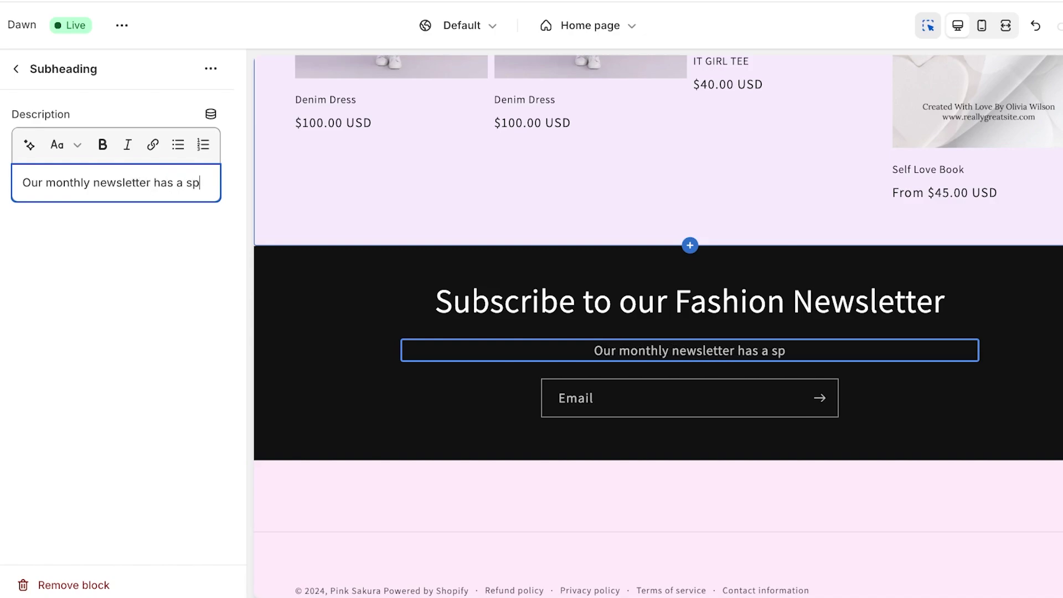
pyautogui.write('ecial discount ')
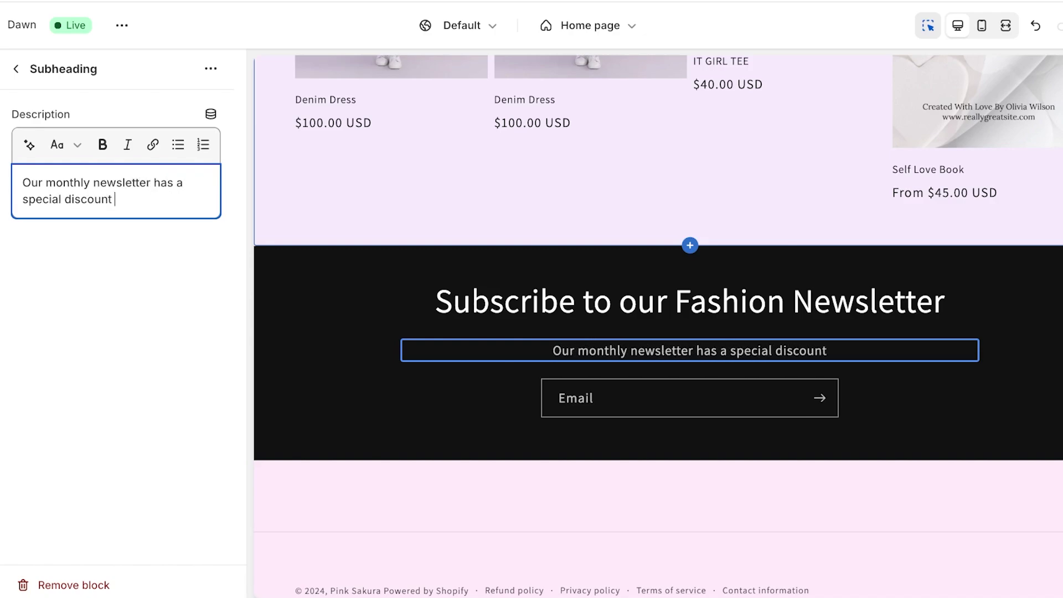
pyautogui.write('and trend forecast for the ')
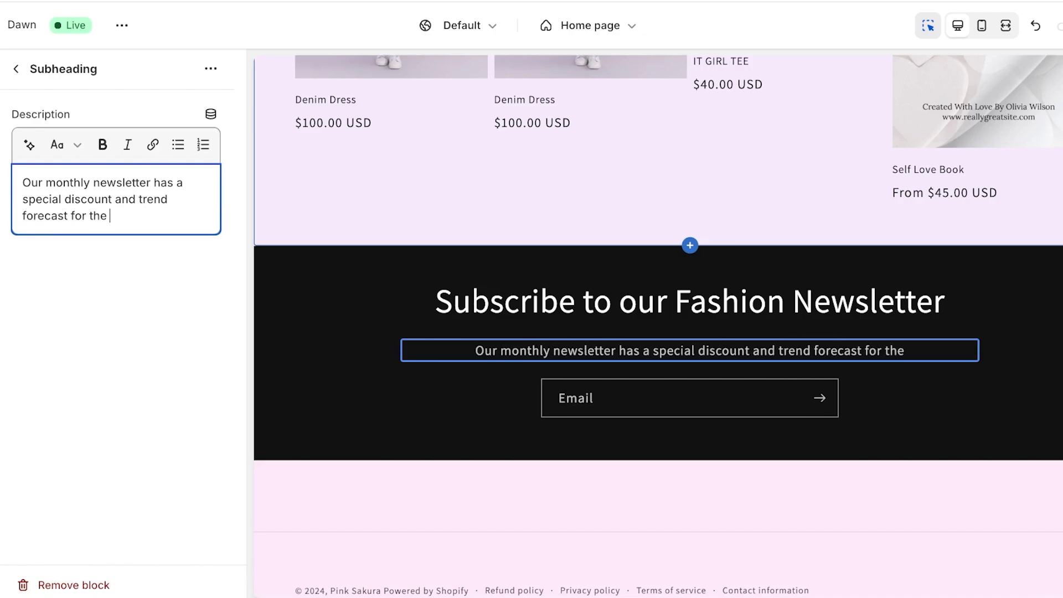
pyautogui.write('season. Subscribe to learn ')
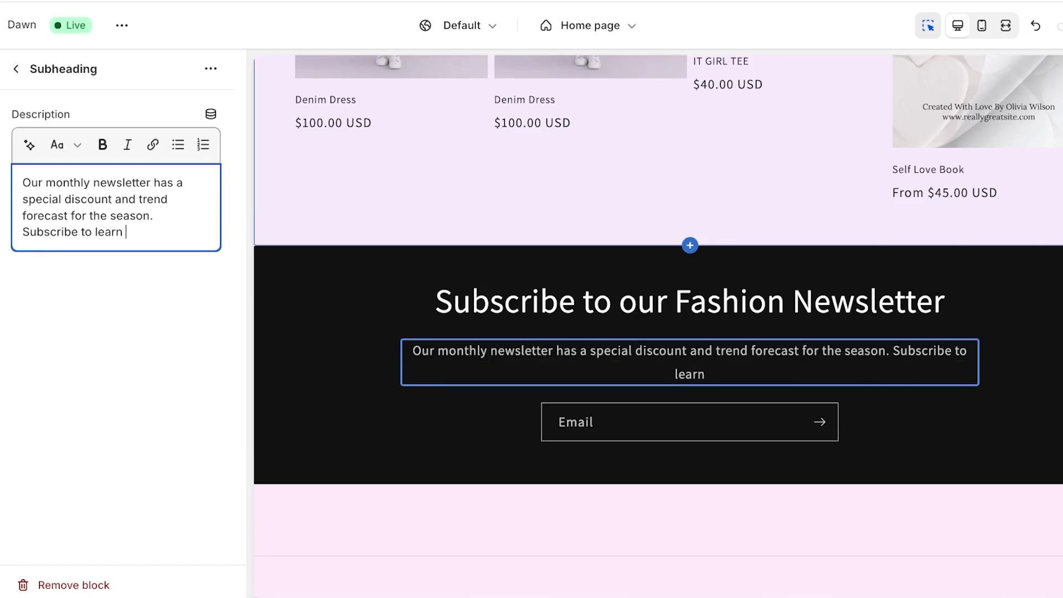
pyautogui.write('nmore about fashion.')
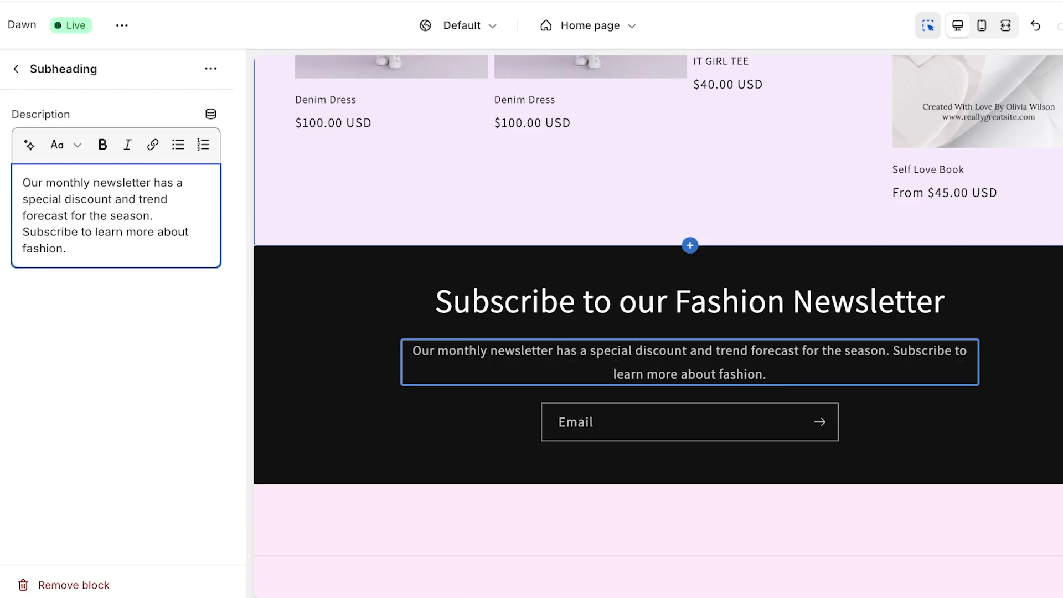
# Try Heading 5, Heading 2 and Heading 3 on the whole subheading text, and settle on the Heading 4 style
pyautogui.click(576, 422)
pyautogui.click(689, 362)
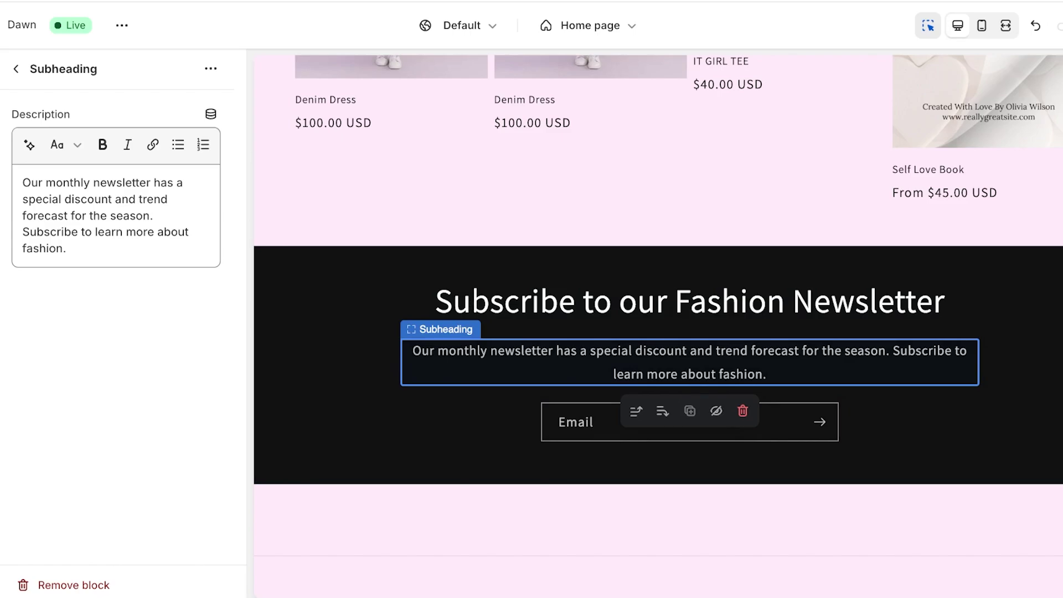
pyautogui.moveTo(66, 248); pyautogui.dragTo(22, 183)
pyautogui.scroll(8, 658, 327)
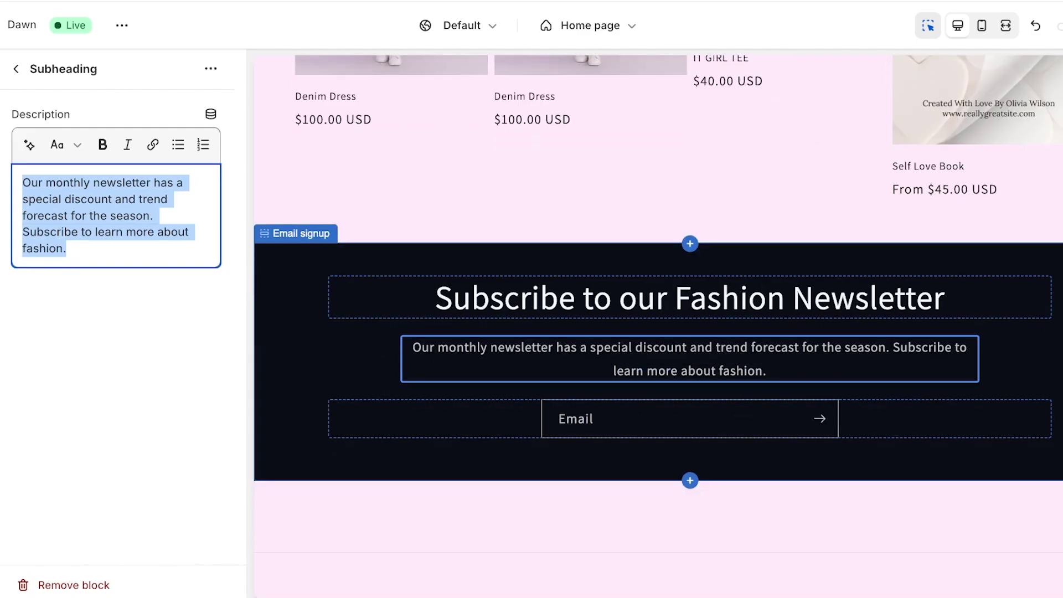
pyautogui.click(61, 145)
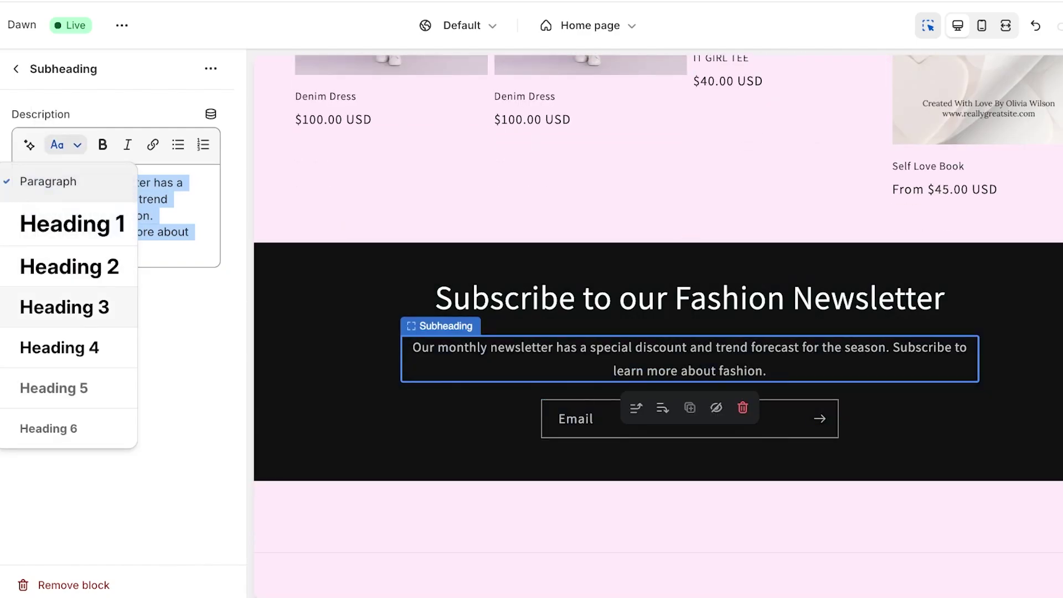
pyautogui.click(50, 387)
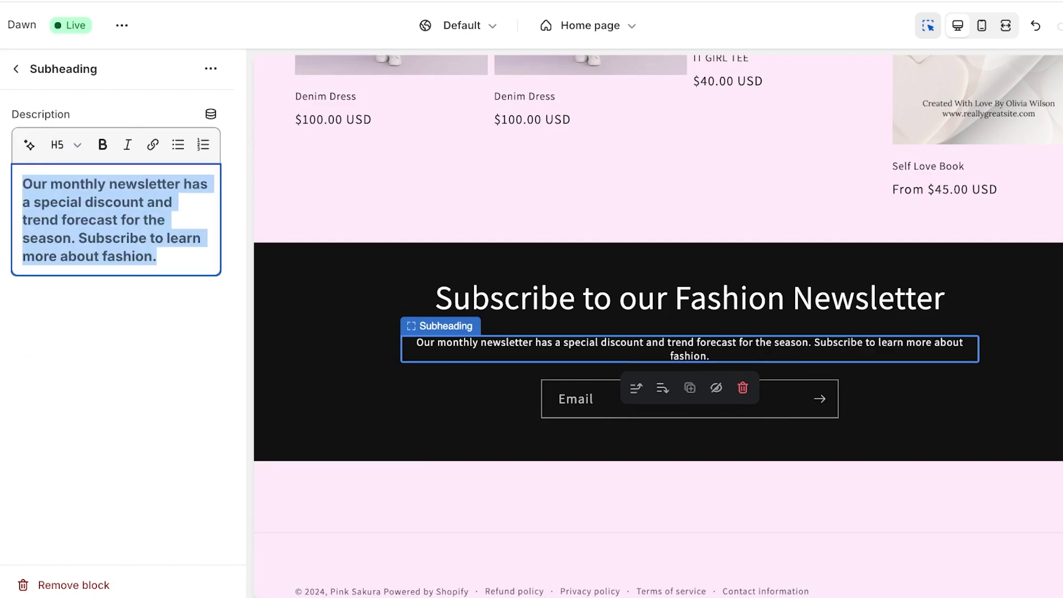
pyautogui.click(61, 144)
pyautogui.click(69, 266)
pyautogui.click(61, 144)
pyautogui.click(64, 307)
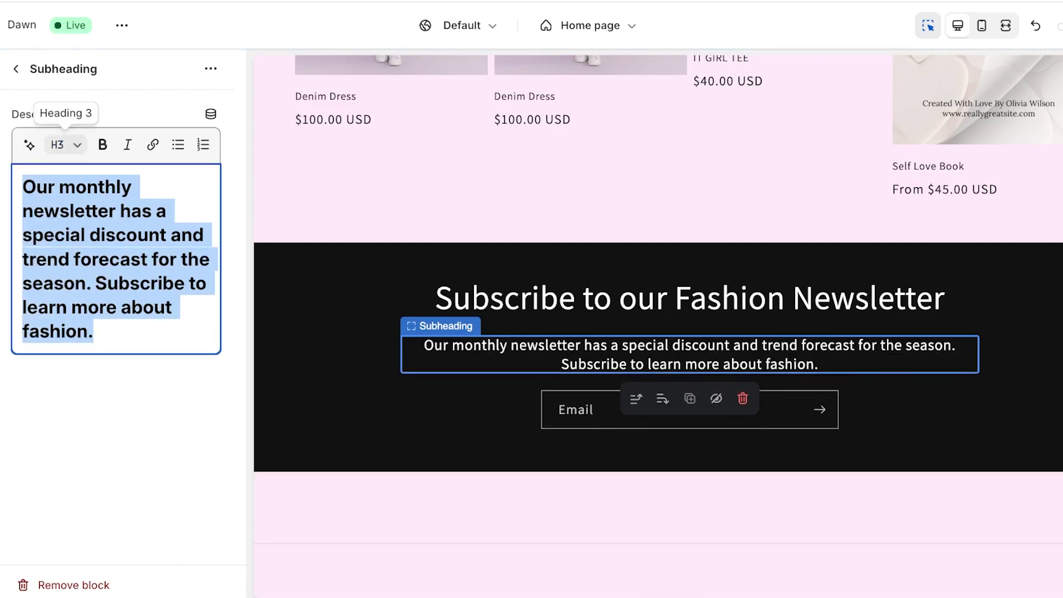
pyautogui.click(61, 145)
pyautogui.click(53, 347)
pyautogui.click(360, 344)
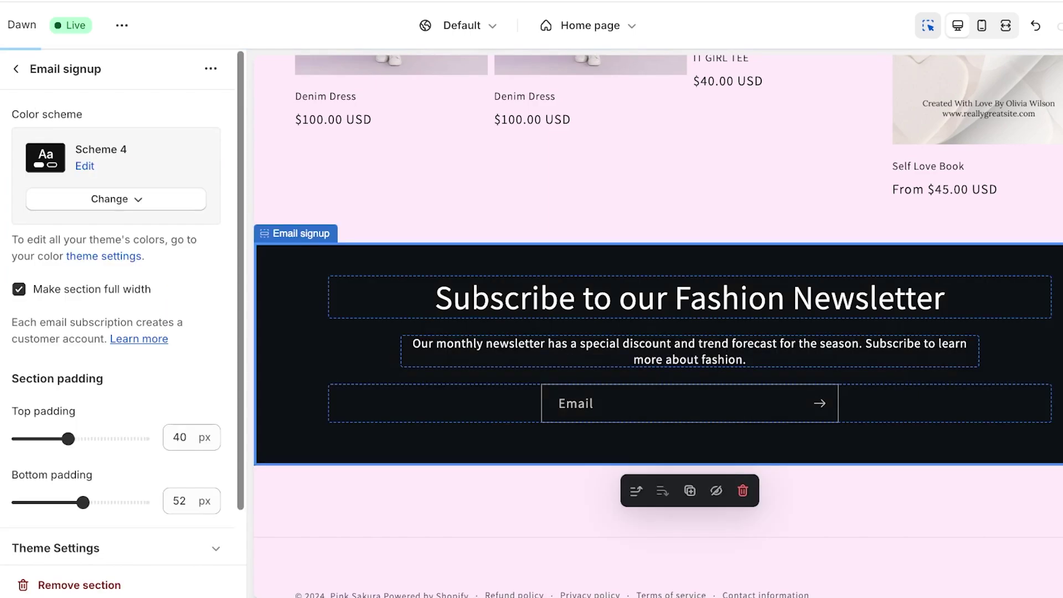
# Review the Email form block's settings, the Email signup section's settings and the home page's section list
pyautogui.click(689, 403)
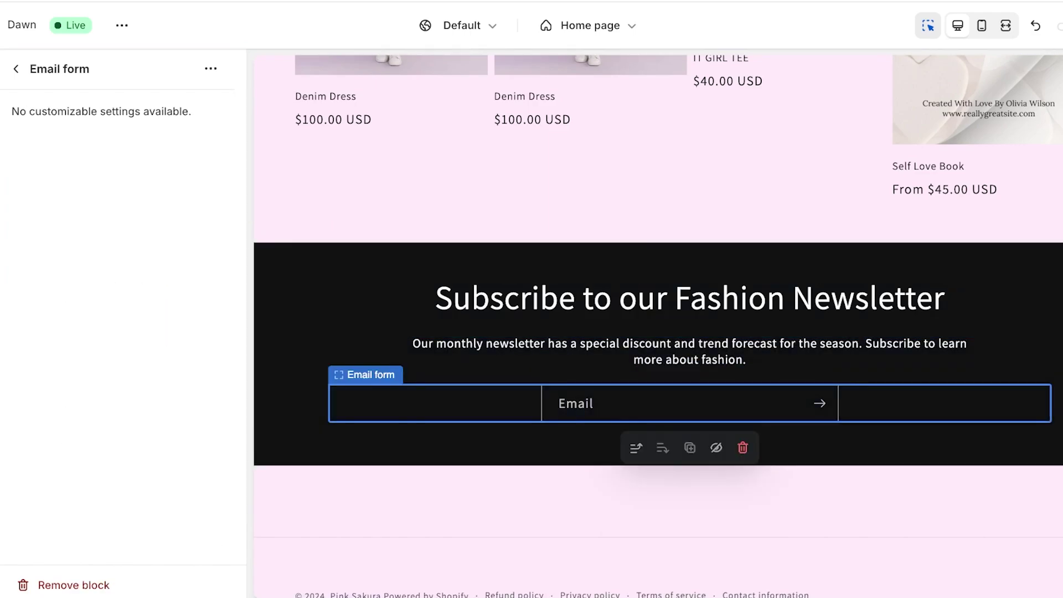
pyautogui.click(387, 271)
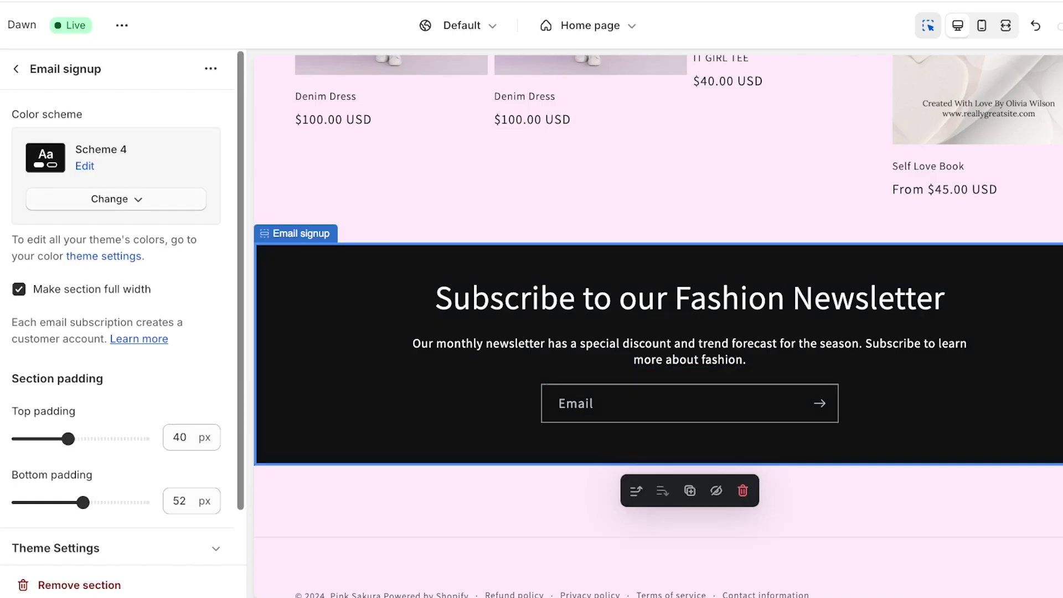
pyautogui.scroll(-2, 116, 321)
pyautogui.click(16, 69)
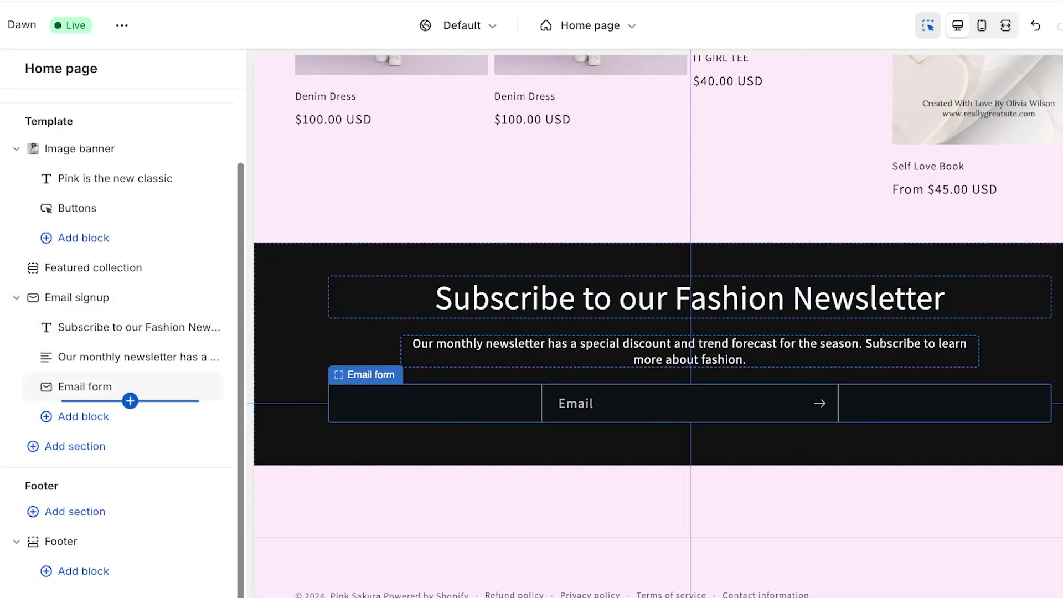
pyautogui.click(84, 417)
pyautogui.click(75, 446)
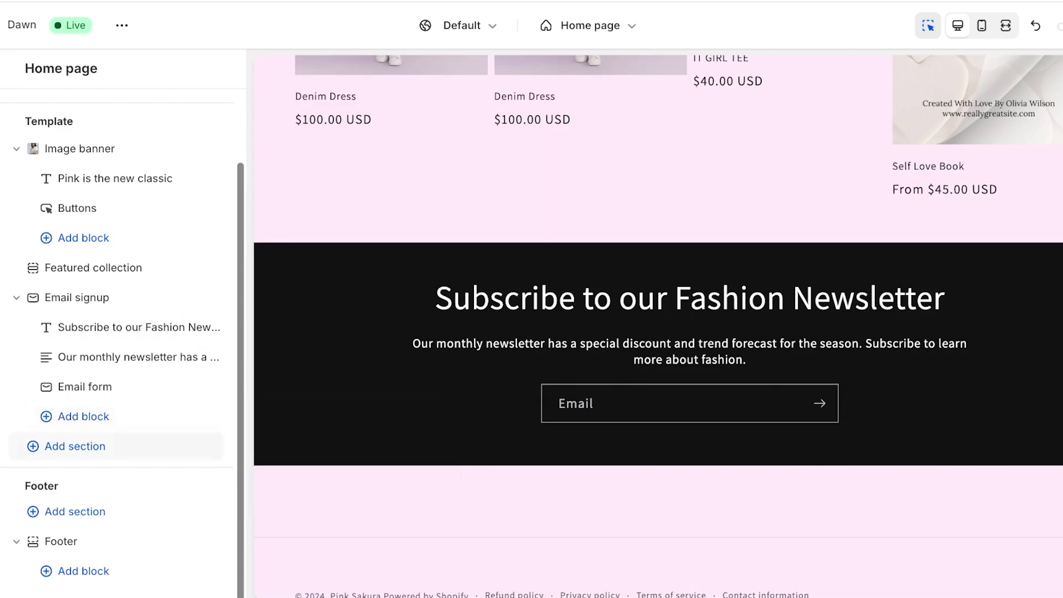
pyautogui.moveTo(127, 431)
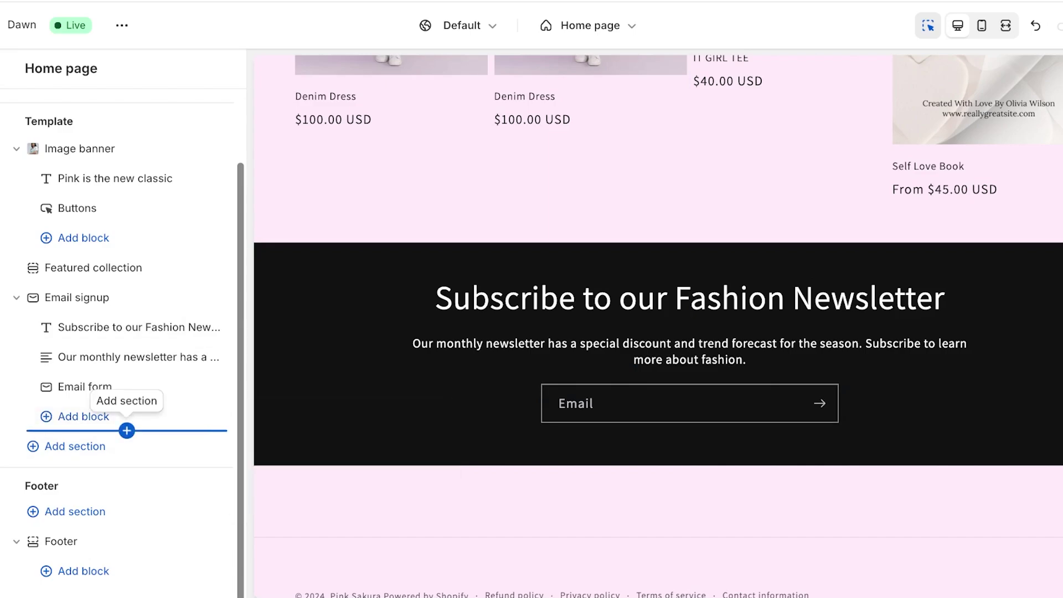
pyautogui.scroll(2, 83, 384)
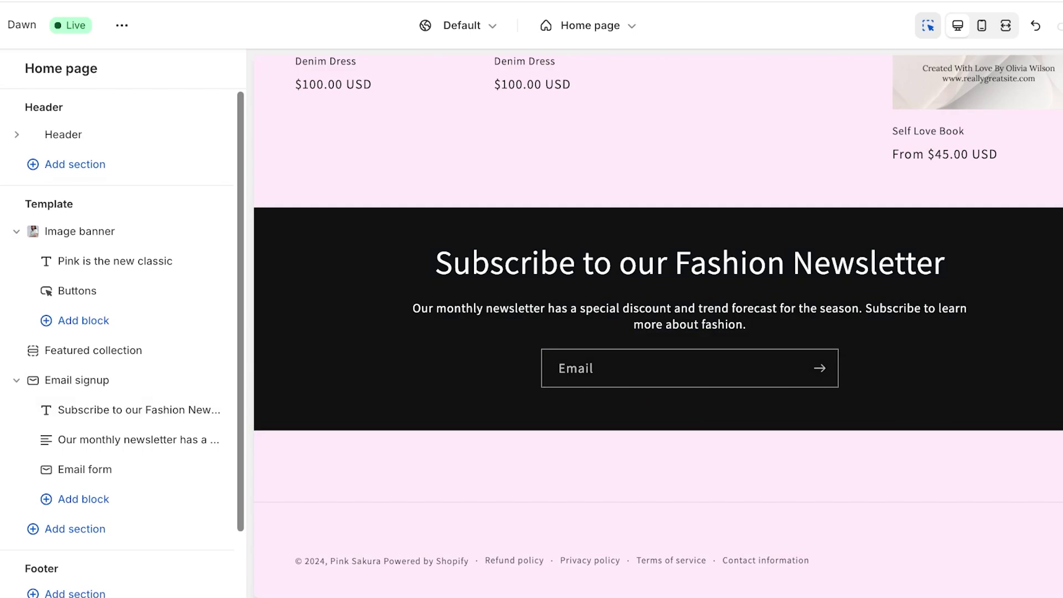
# Try Scheme 6 on the Email signup section and switch back to Scheme 4
pyautogui.click(77, 380)
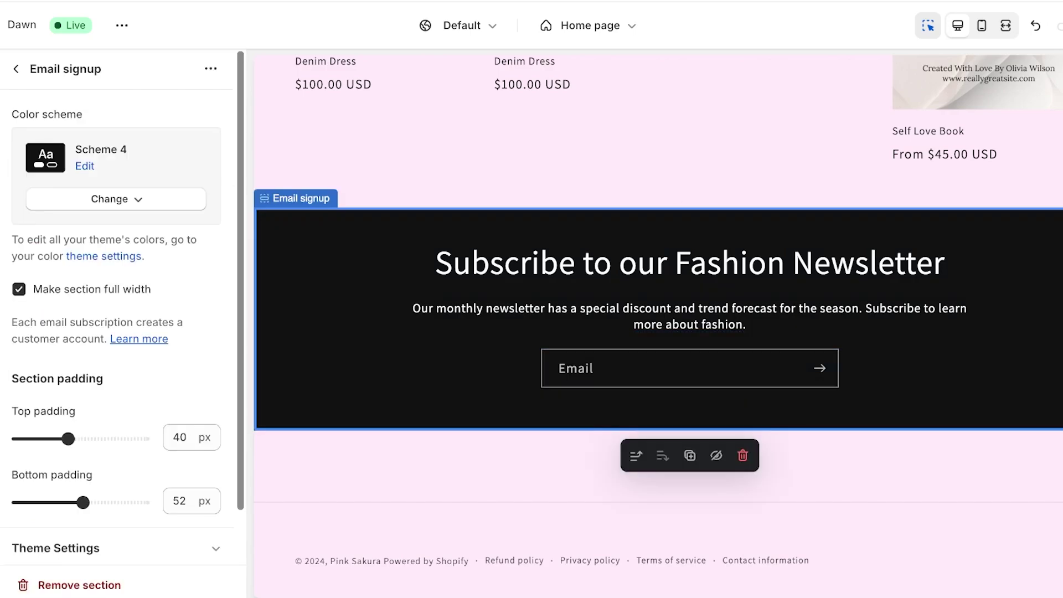
pyautogui.click(116, 199)
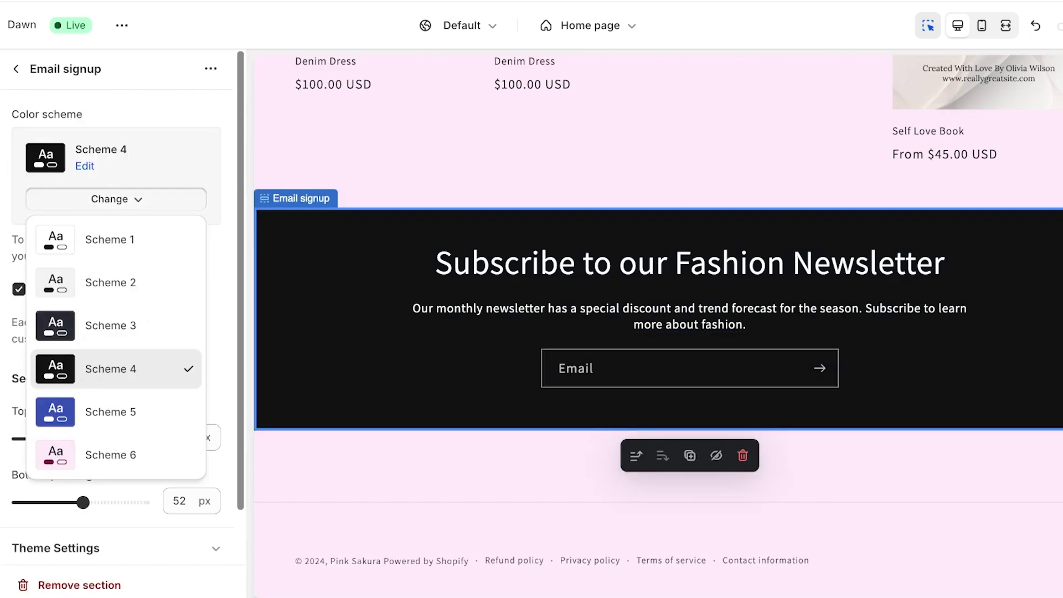
pyautogui.click(111, 455)
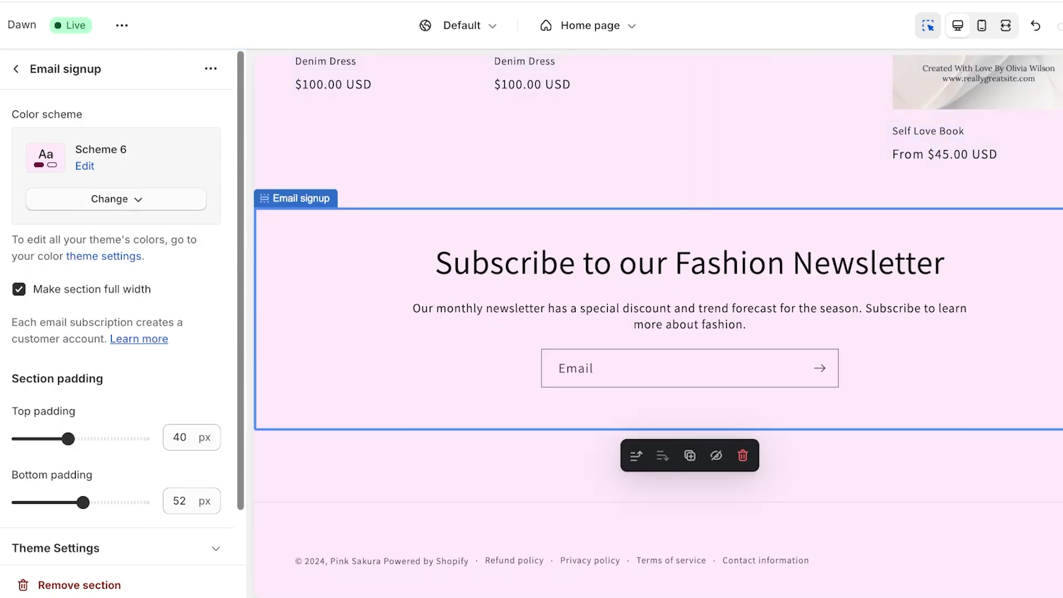
pyautogui.click(116, 199)
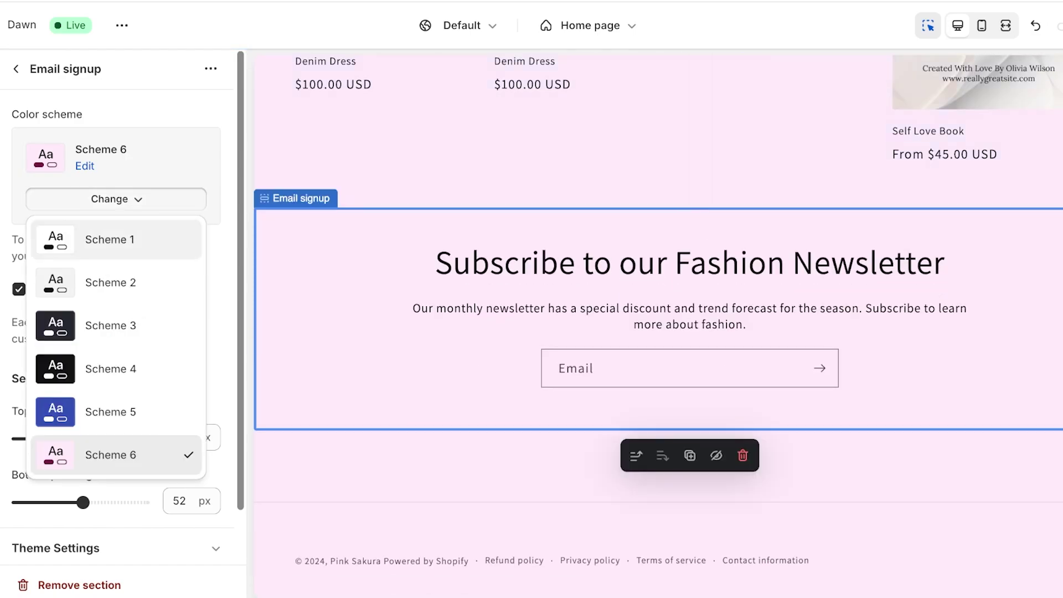
pyautogui.click(110, 368)
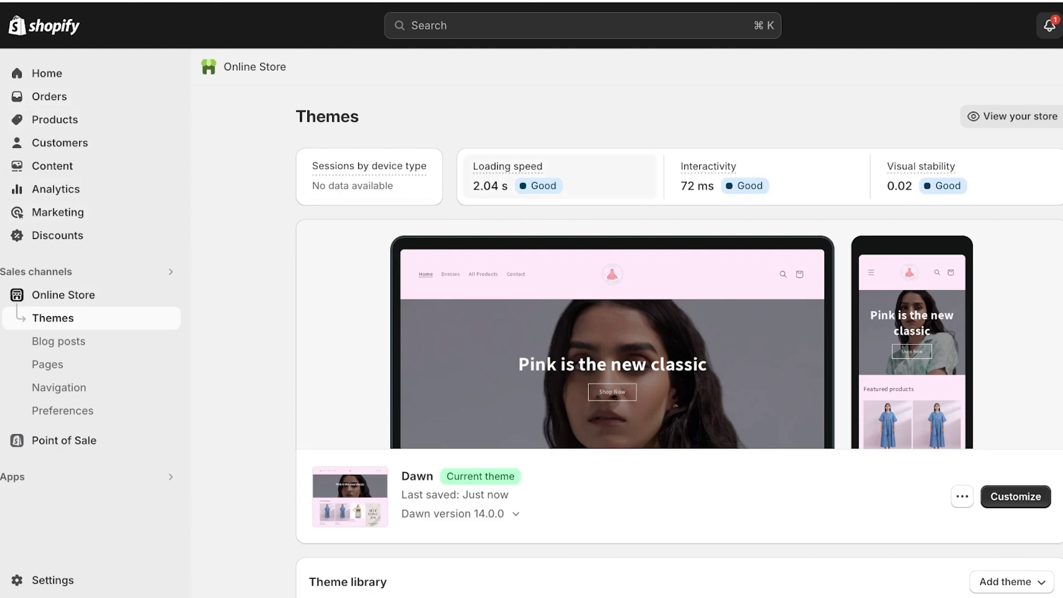
# Create a new marketing campaign in the Shopify admin using Shopify Email as the marketing activity
pyautogui.click(57, 212)
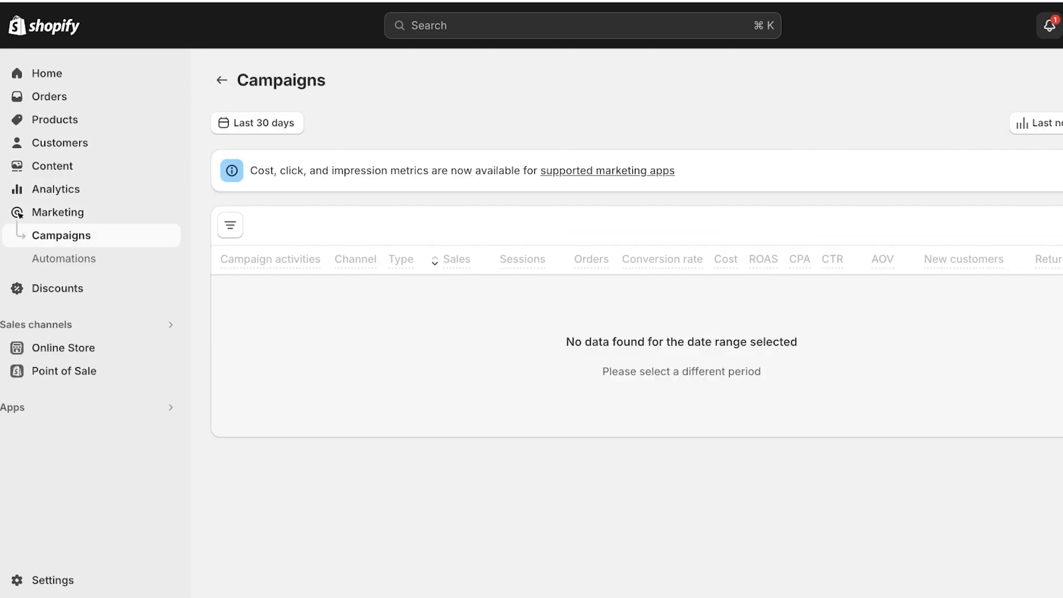
pyautogui.click(1035, 123)
pyautogui.click(1035, 123)
pyautogui.click(222, 80)
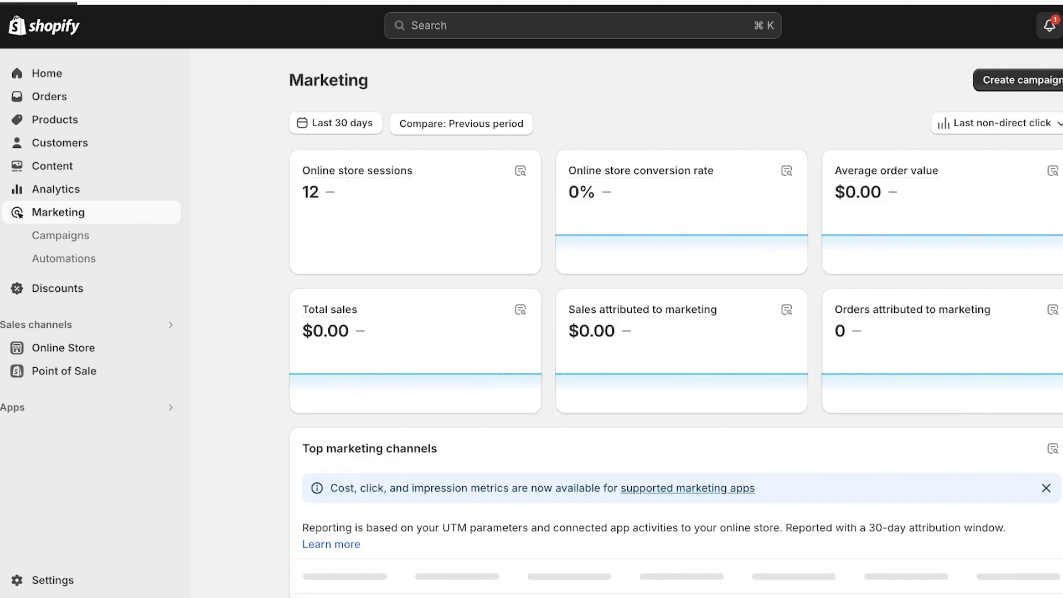
pyautogui.scroll(-1, 677, 323)
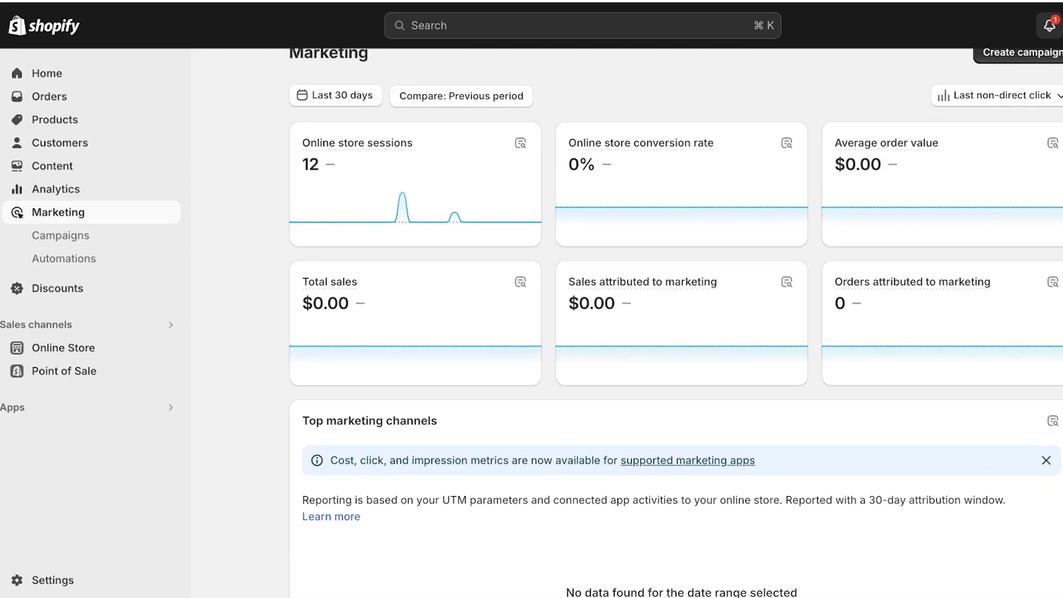
pyautogui.scroll(1, 676, 323)
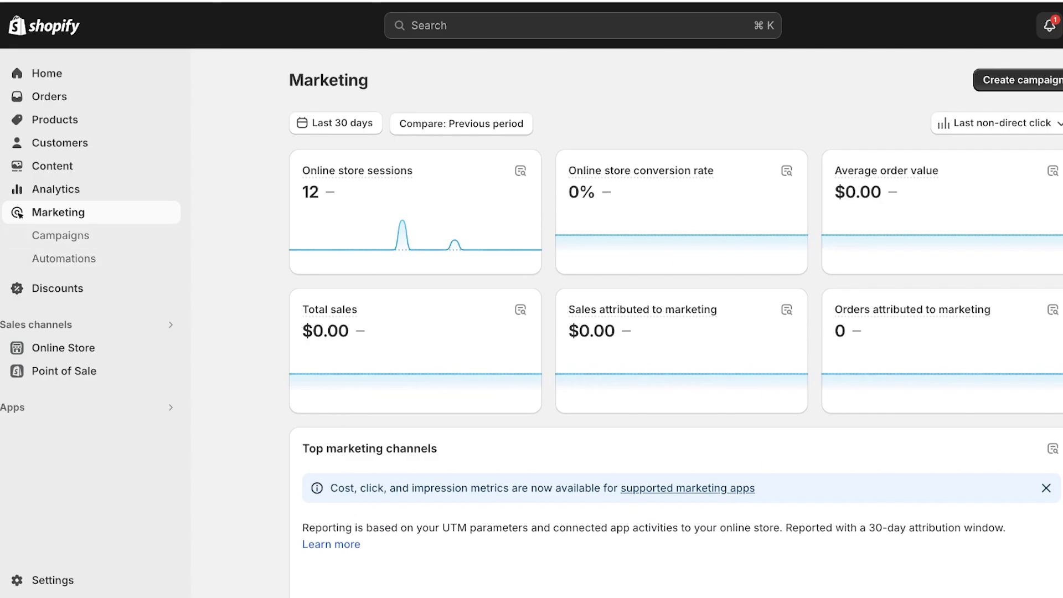
pyautogui.click(1017, 80)
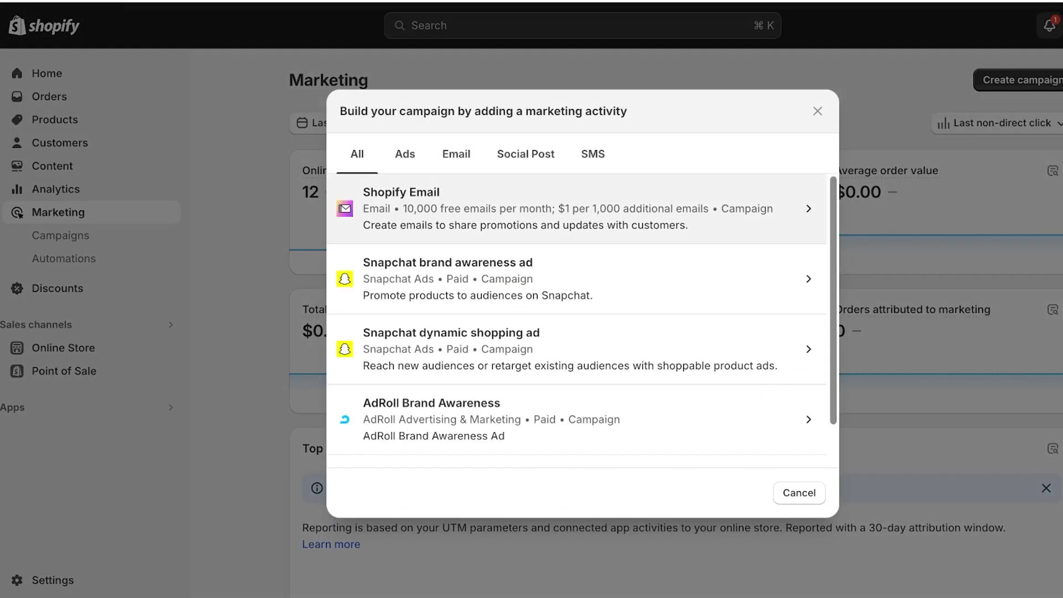
pyautogui.click(576, 209)
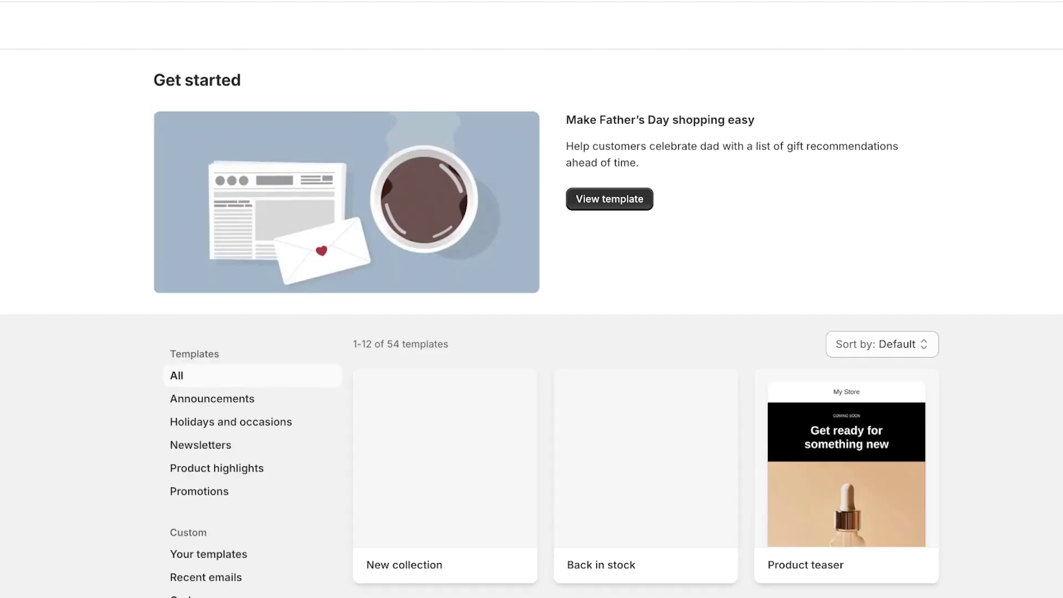
# Browse the email templates, narrow them to Newsletters and start the email from the Newsletter template
pyautogui.scroll(-1, 531, 307)
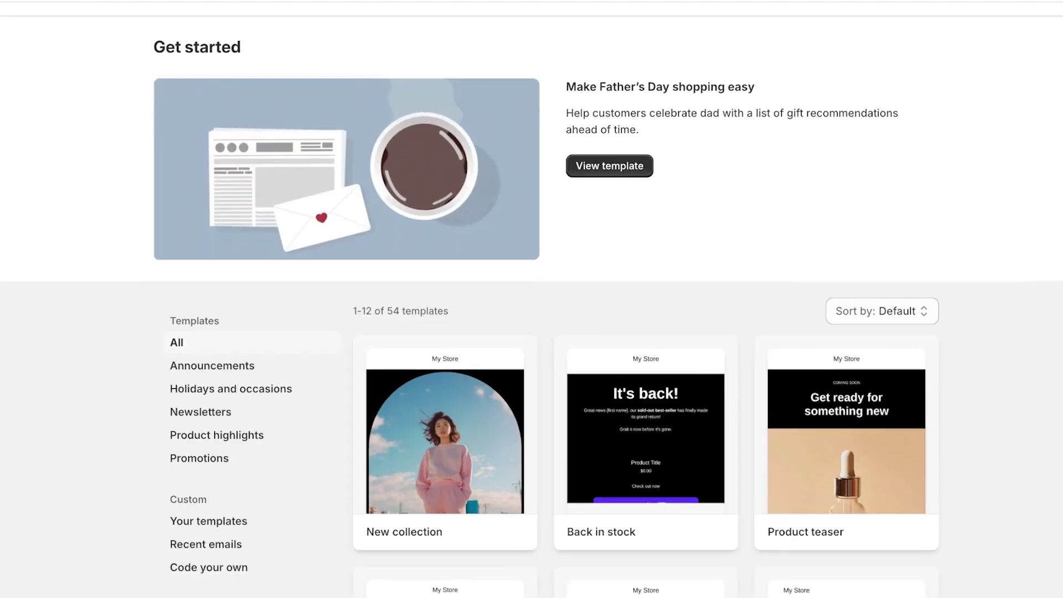
pyautogui.scroll(-4, 532, 332)
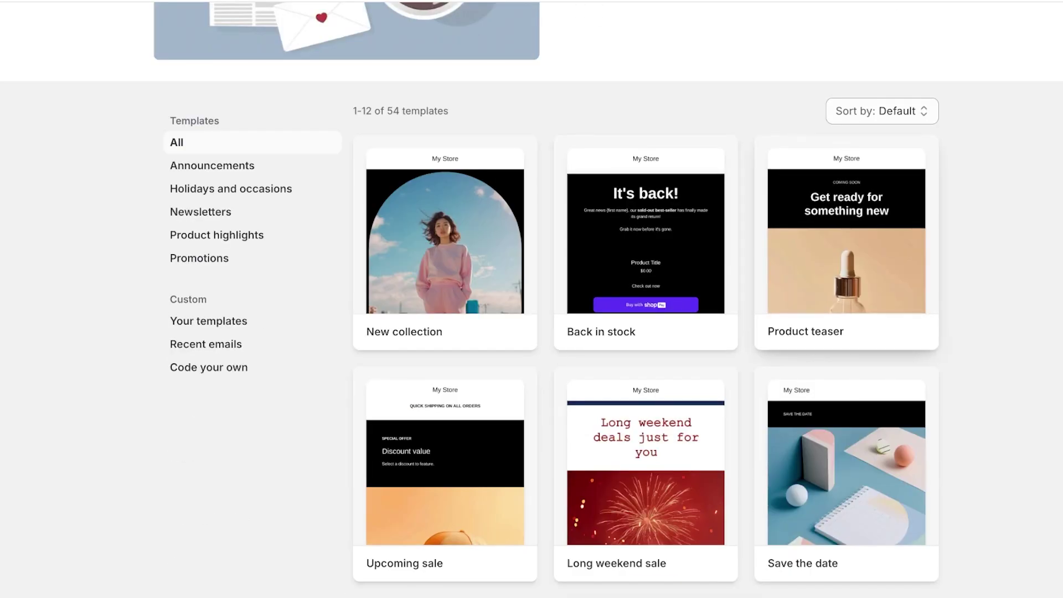
pyautogui.scroll(-1, 531, 299)
pyautogui.scroll(-1, 531, 299)
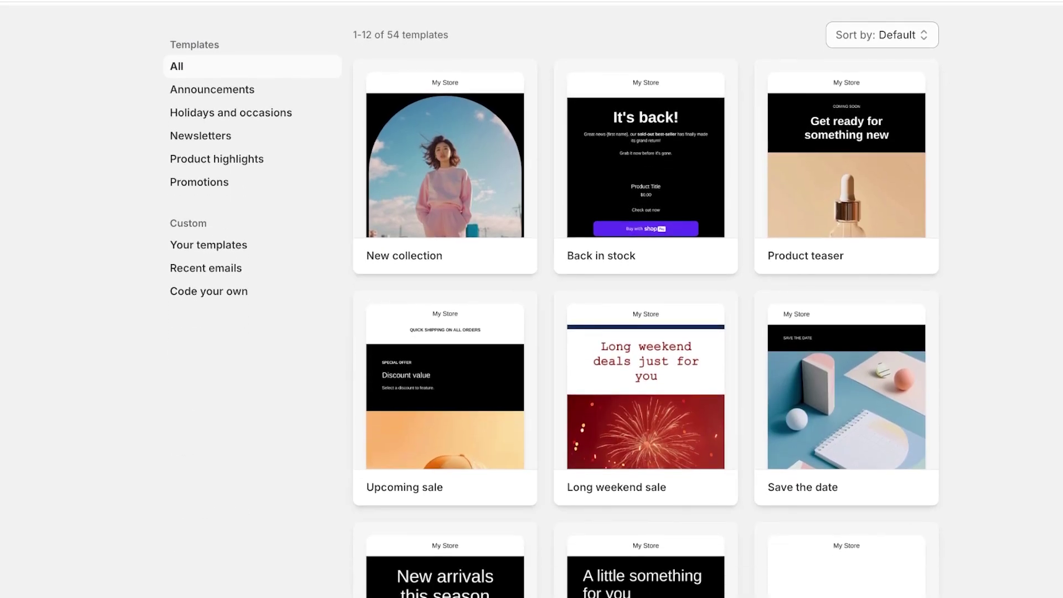
pyautogui.scroll(-1, 532, 299)
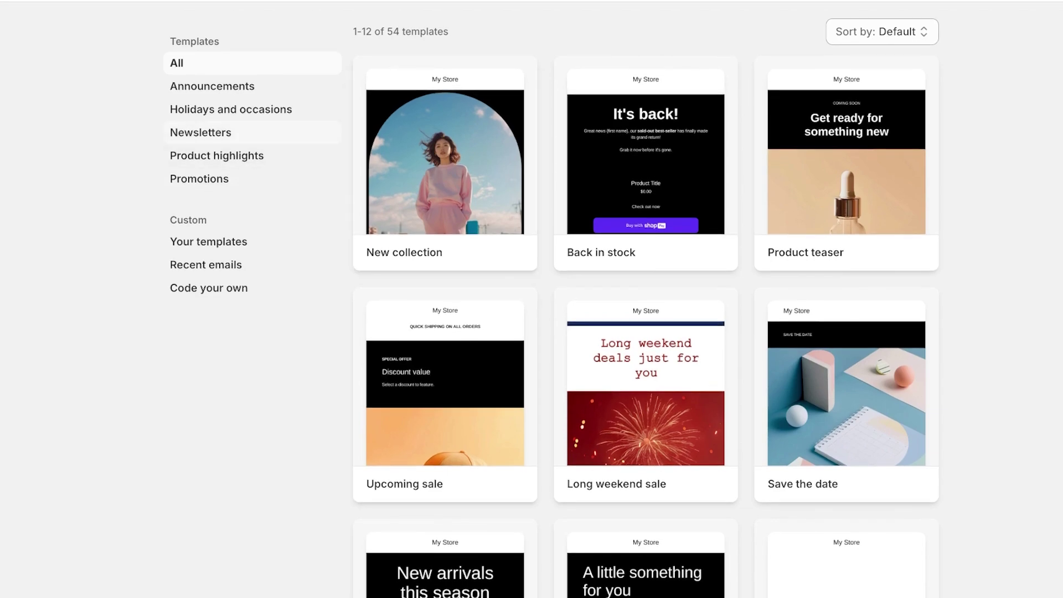
pyautogui.click(200, 132)
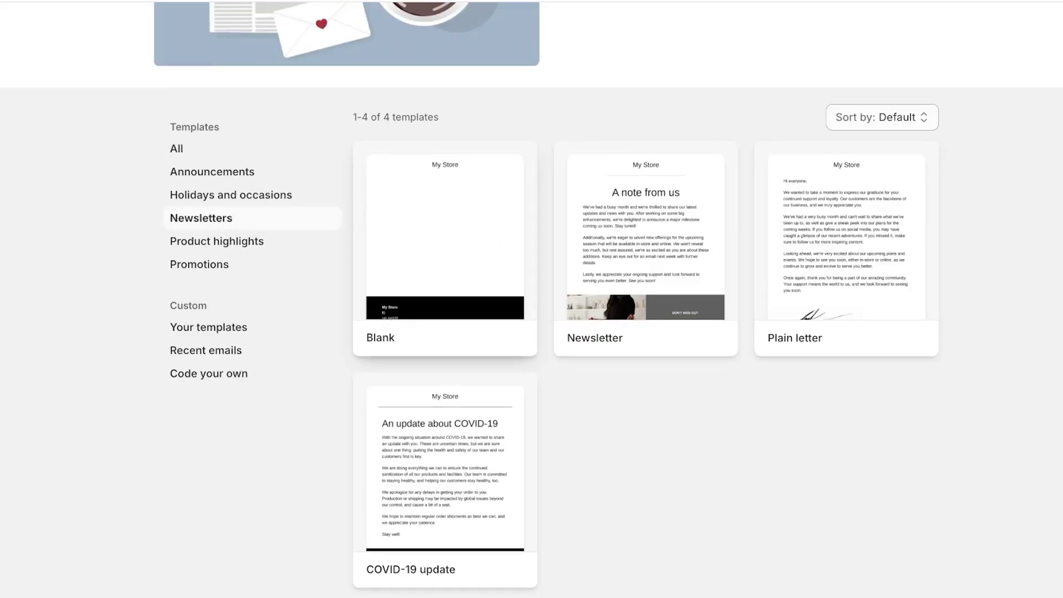
pyautogui.click(645, 248)
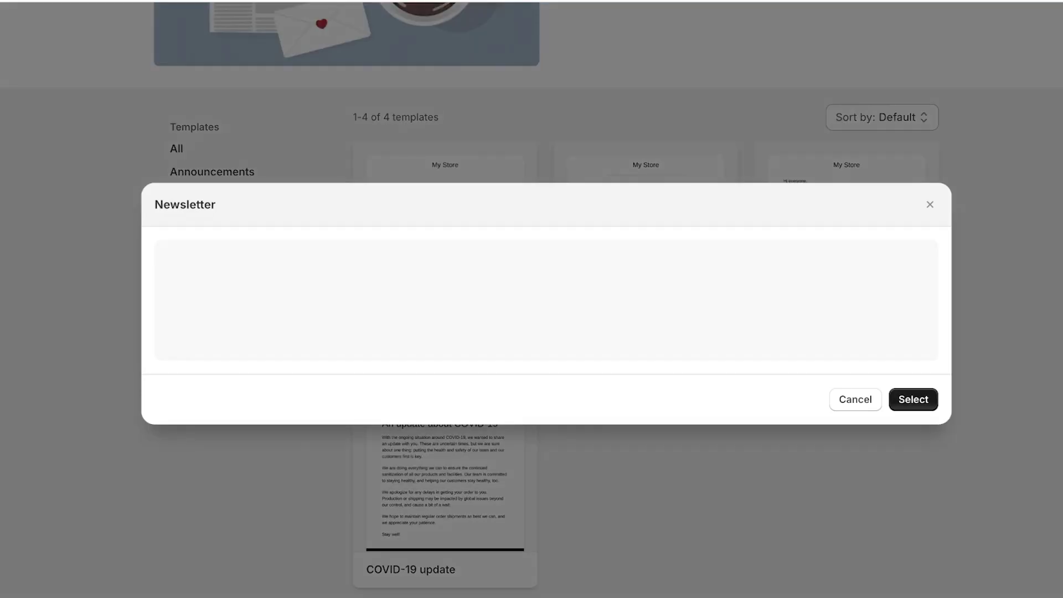
pyautogui.click(913, 399)
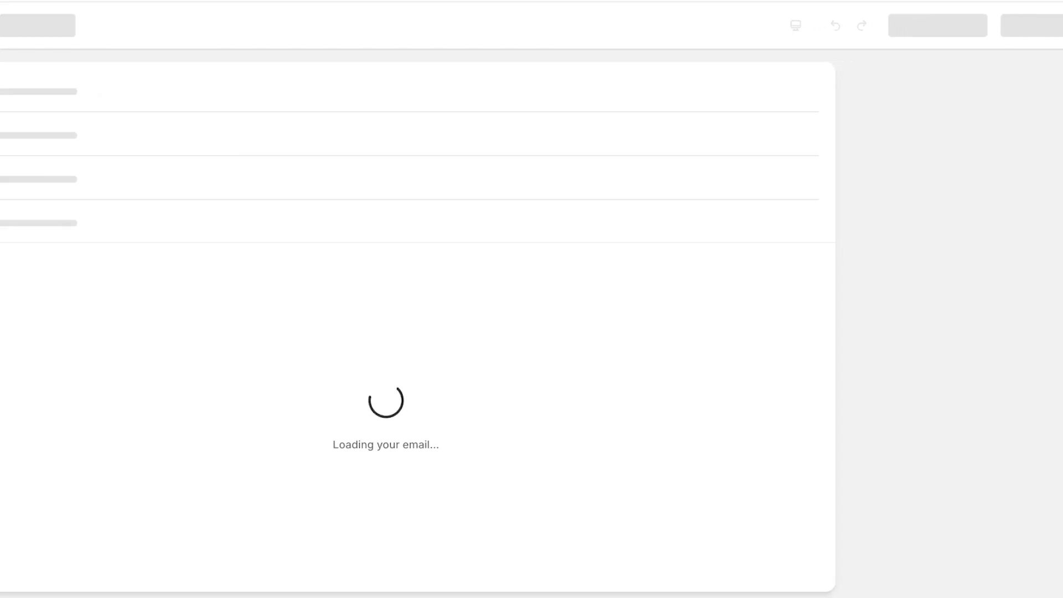
# Compare Logo and Store name as the store branding in the email's header, and settle on Logo
pyautogui.click(381, 290)
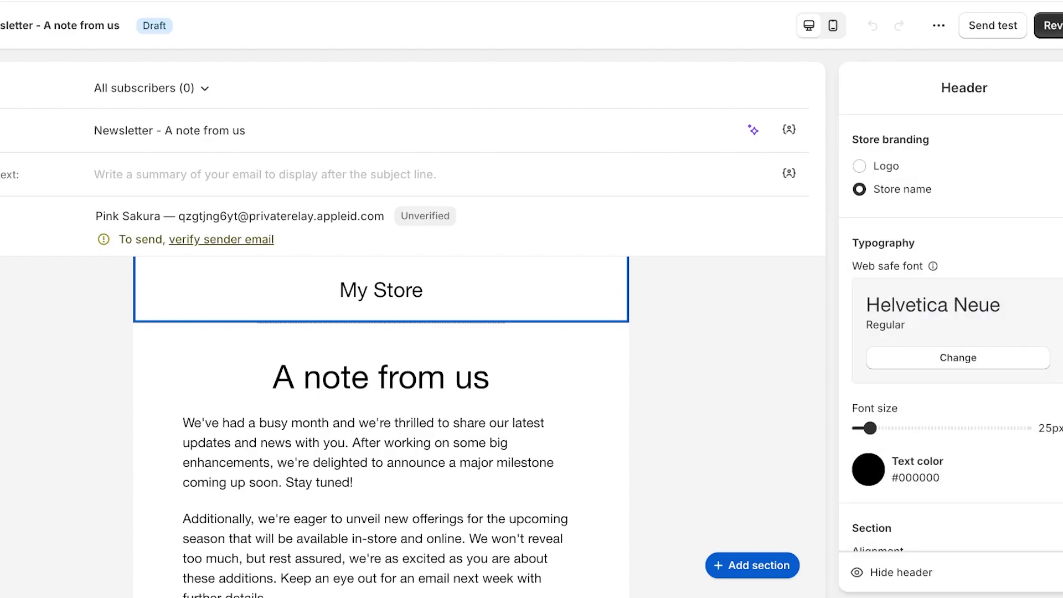
pyautogui.click(859, 166)
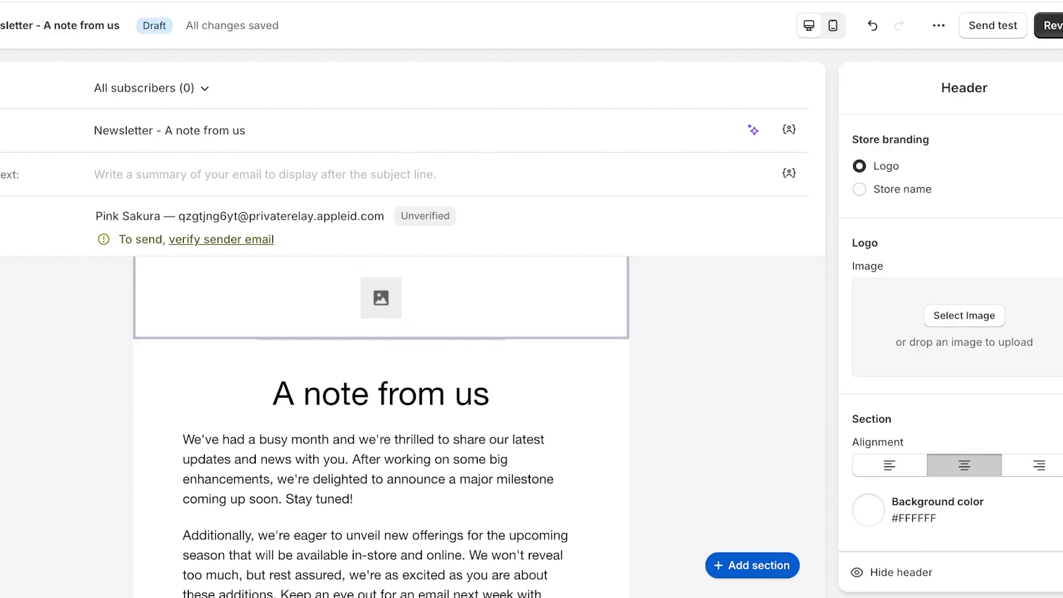
pyautogui.scroll(-4, 381, 354)
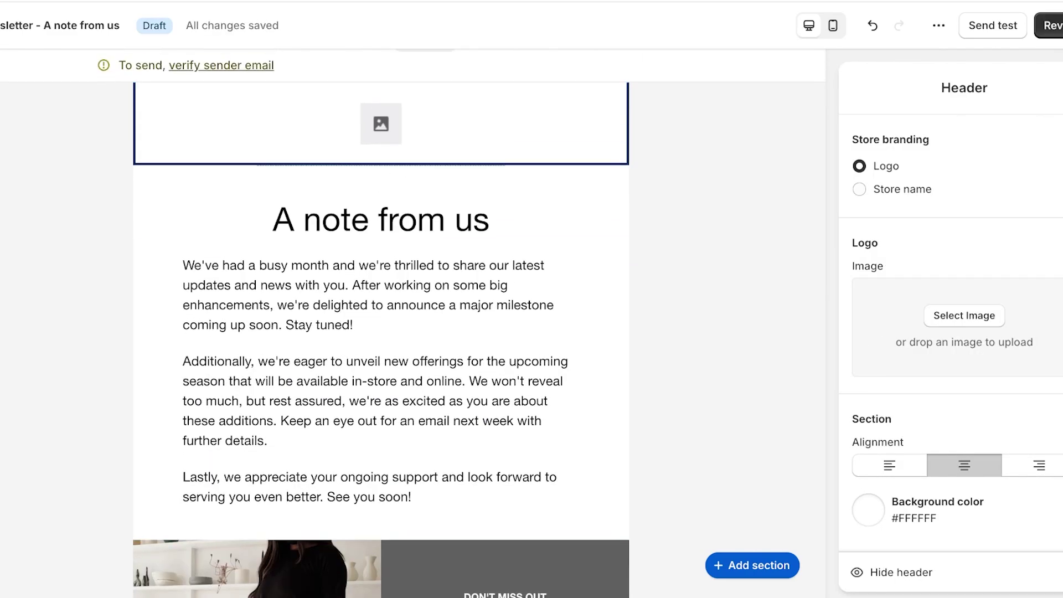
pyautogui.click(859, 189)
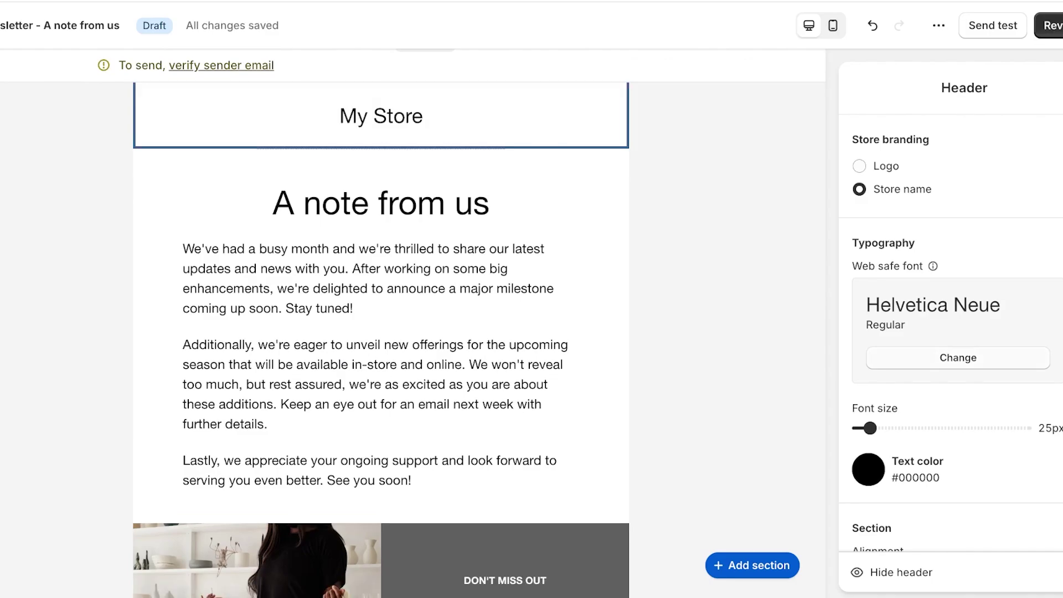
pyautogui.scroll(-2, 950, 332)
pyautogui.scroll(-3, 381, 332)
pyautogui.scroll(6, 381, 333)
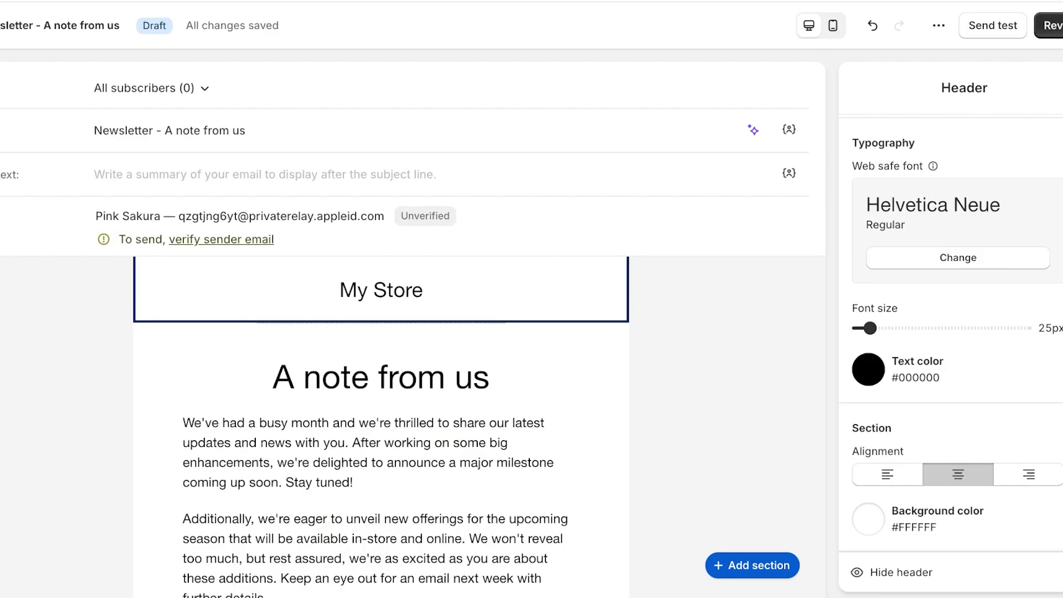
pyautogui.scroll(-4, 413, 324)
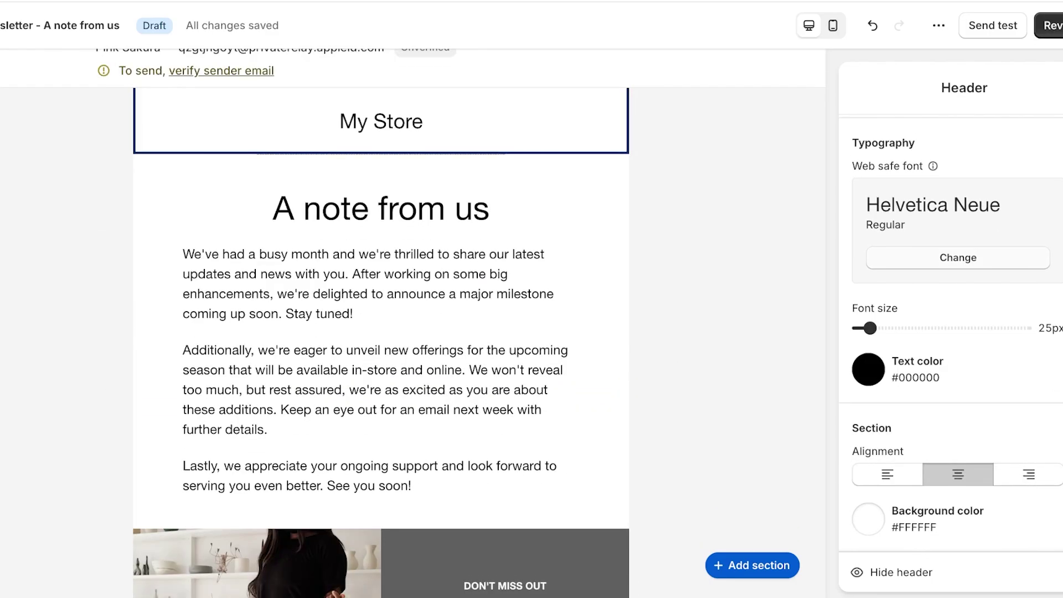
pyautogui.scroll(4, 413, 324)
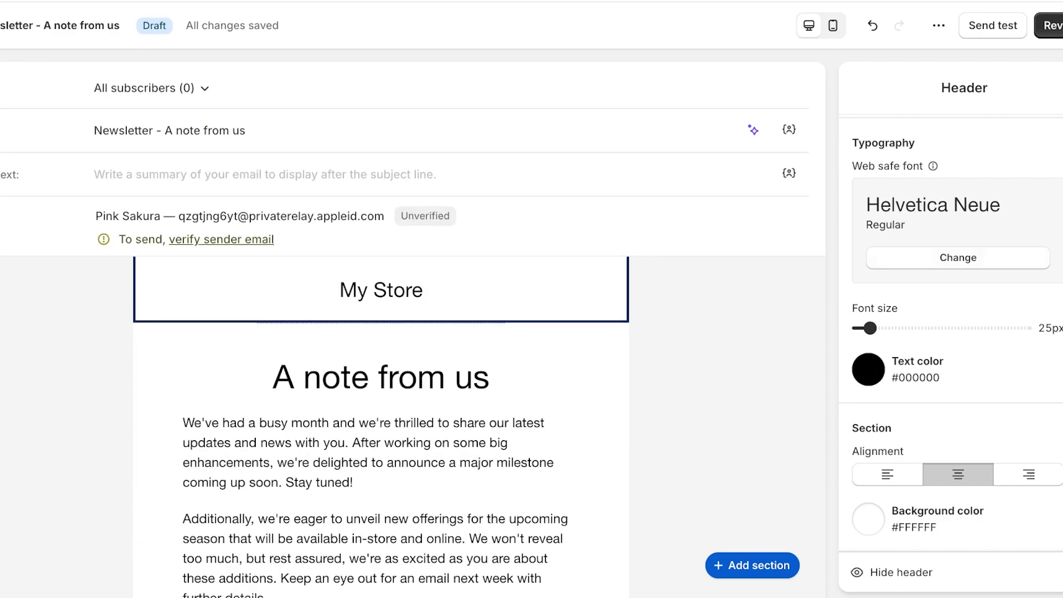
pyautogui.scroll(2, 950, 333)
pyautogui.click(860, 133)
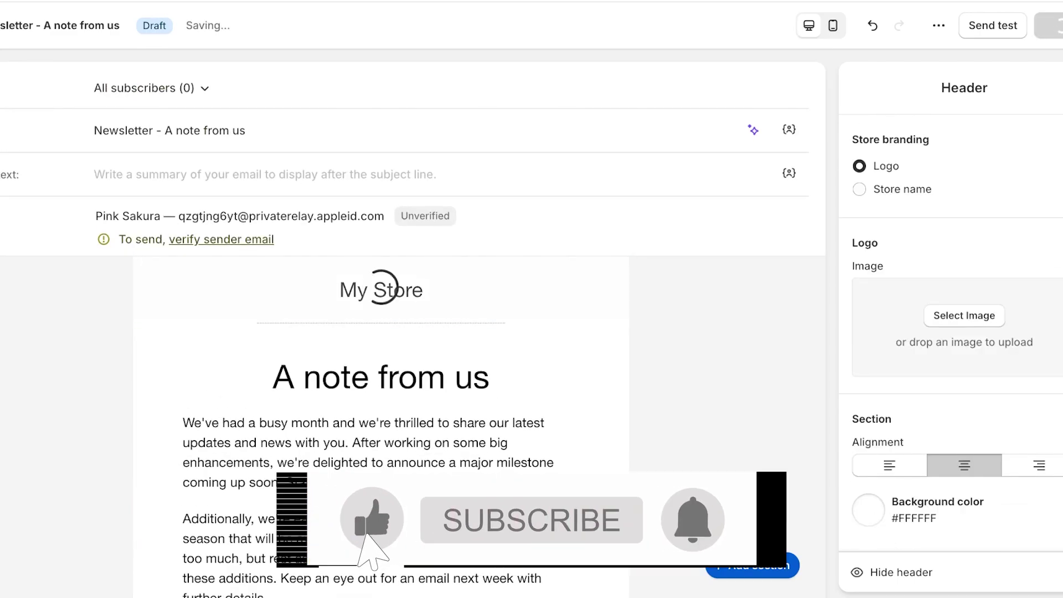
# Replace the email's "A note from us" heading with "JUNE NEWSLETTER"
pyautogui.tripleClick(335, 381)
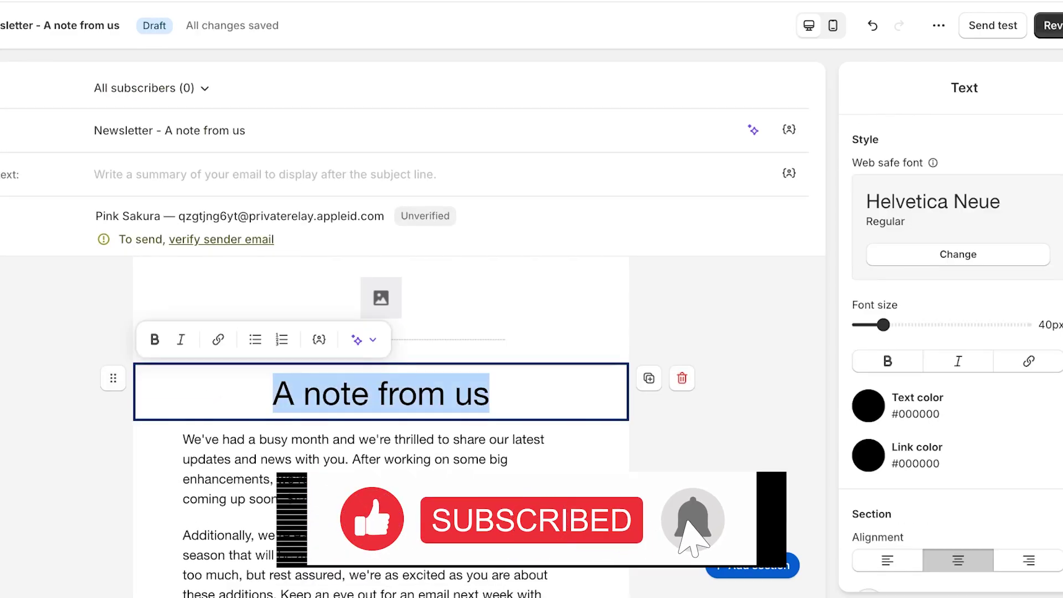
pyautogui.write('JU')
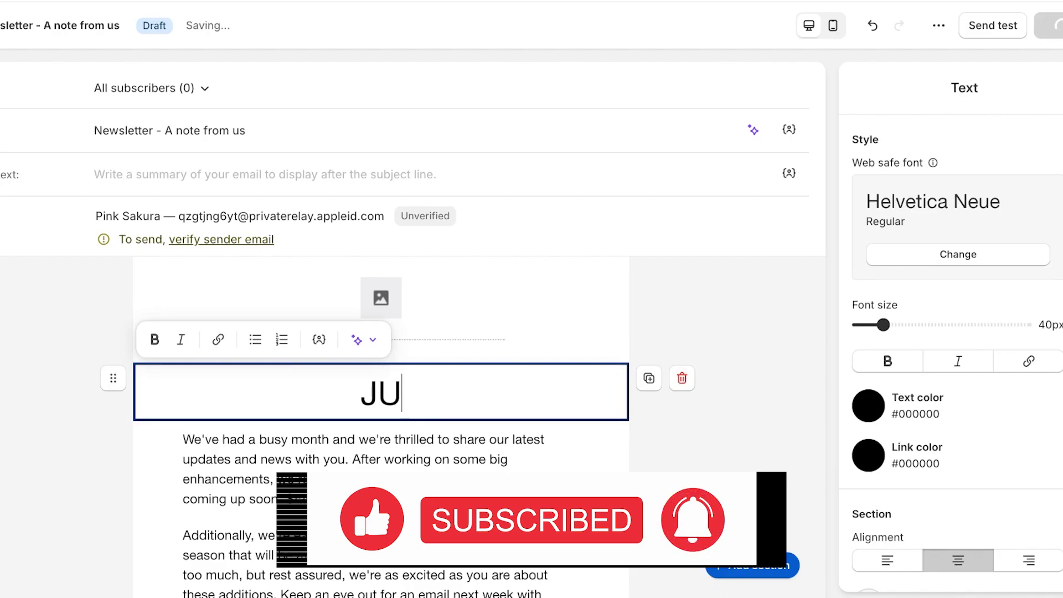
pyautogui.write('NE NEWSLETTER')
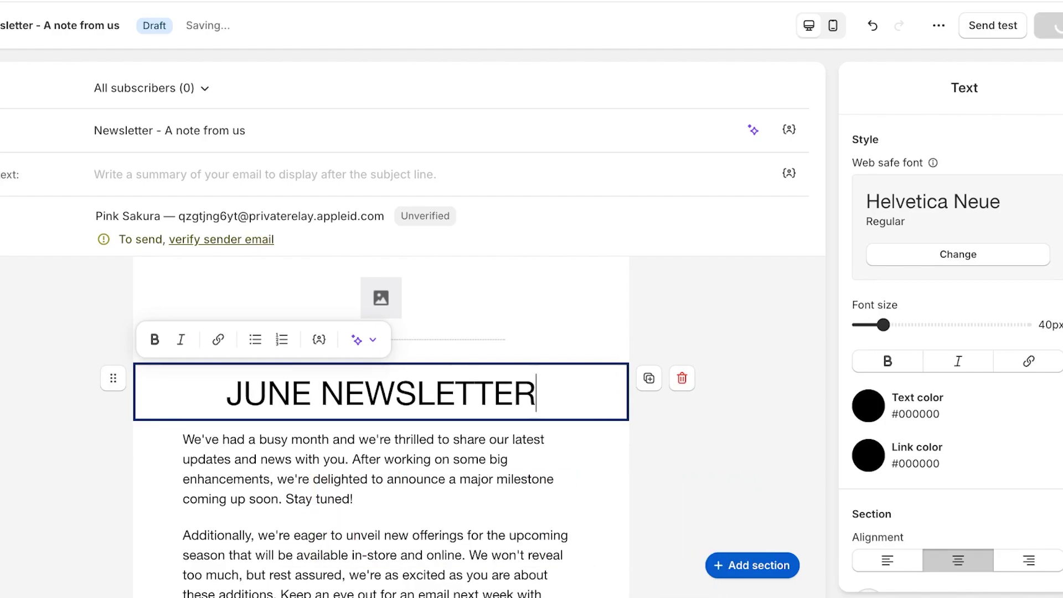
# Change the font of the "JUNE NEWSLETTER" heading to Baskerville
pyautogui.click(957, 254)
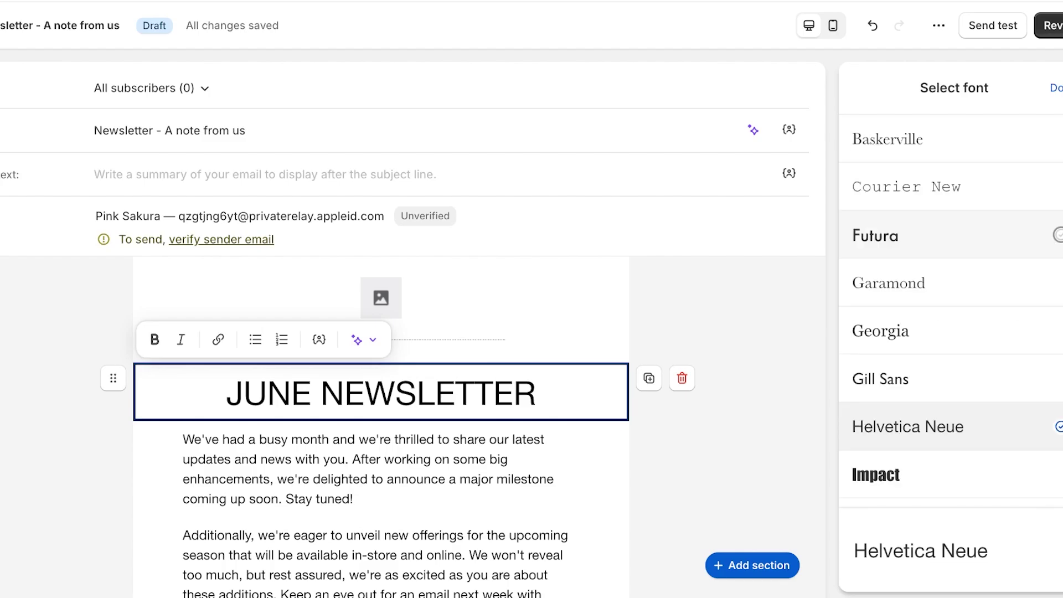
pyautogui.scroll(-20, 950, 235)
pyautogui.scroll(7, 950, 216)
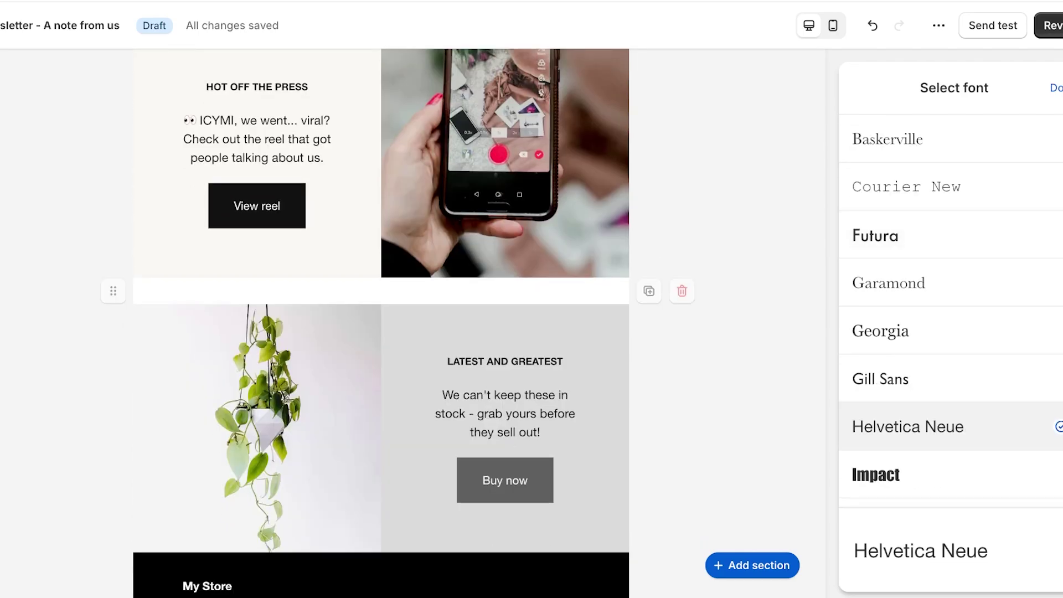
pyautogui.scroll(10, 381, 321)
pyautogui.moveTo(536, 351); pyautogui.dragTo(225, 351)
pyautogui.scroll(-10, 951, 333)
pyautogui.click(908, 436)
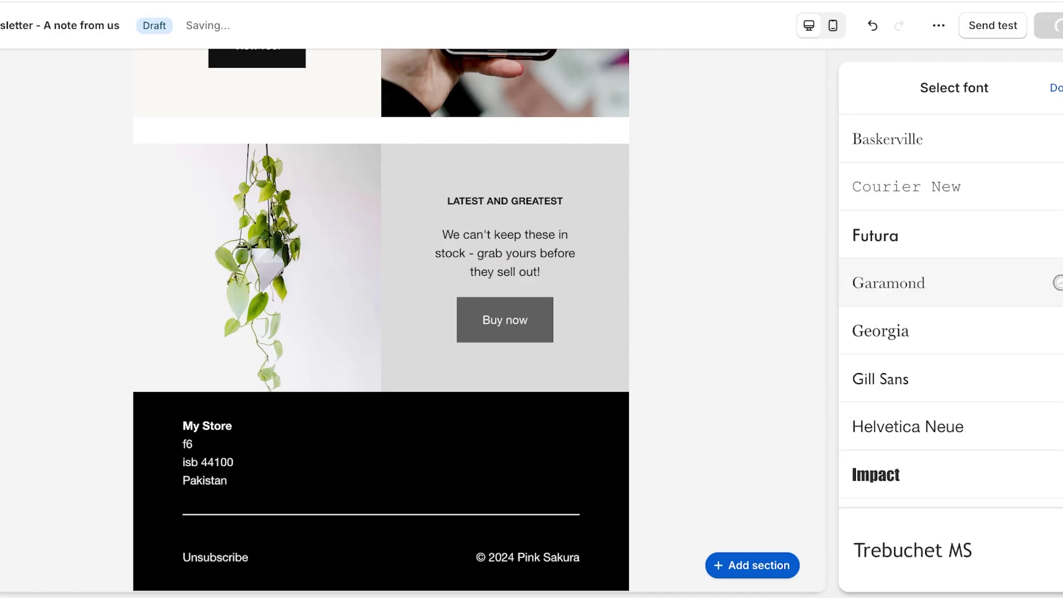
pyautogui.scroll(10, 381, 321)
pyautogui.scroll(-3, 951, 283)
pyautogui.scroll(3, 951, 282)
pyautogui.click(941, 235)
pyautogui.click(942, 139)
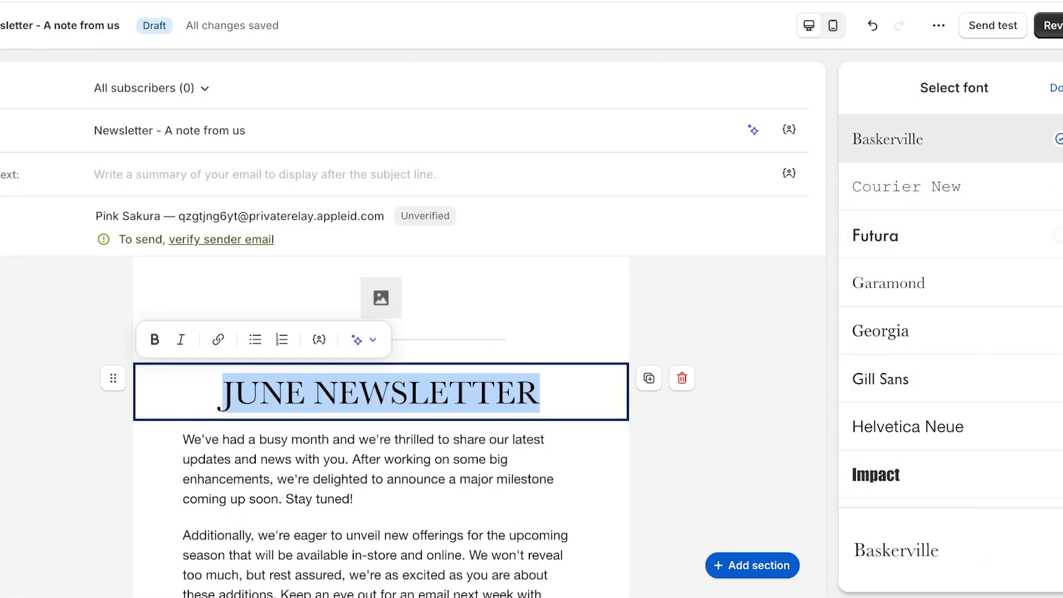
pyautogui.scroll(-2, 950, 282)
pyautogui.click(730, 387)
# Replace the whole body text below the "JUNE NEWSLETTER" heading with "TAN IS IN"
pyautogui.scroll(-3, 381, 471)
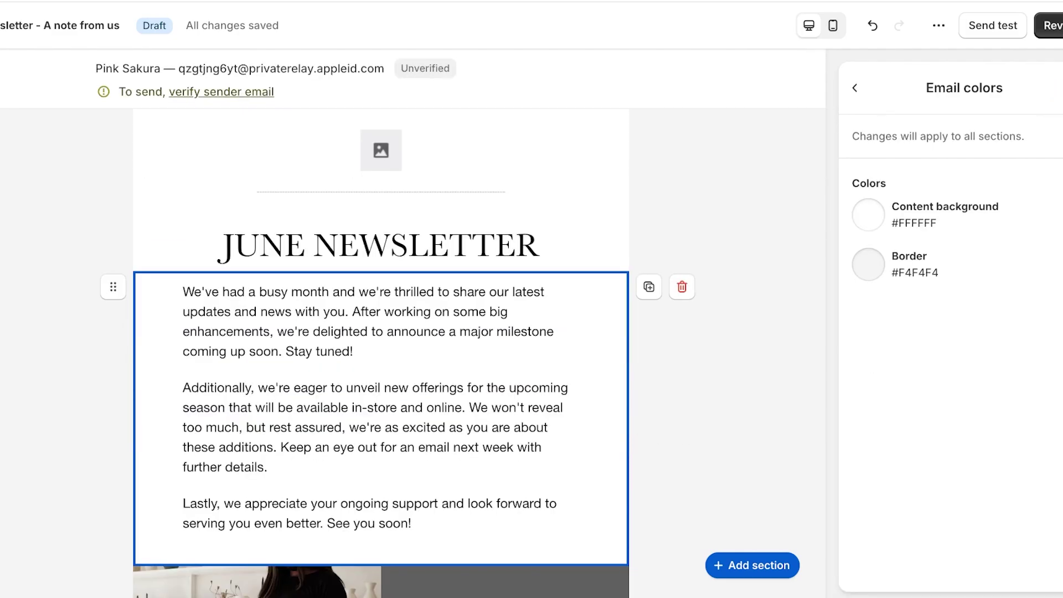
pyautogui.click(381, 387)
pyautogui.scroll(-1, 381, 332)
pyautogui.hotkey('ctrl', 'a')
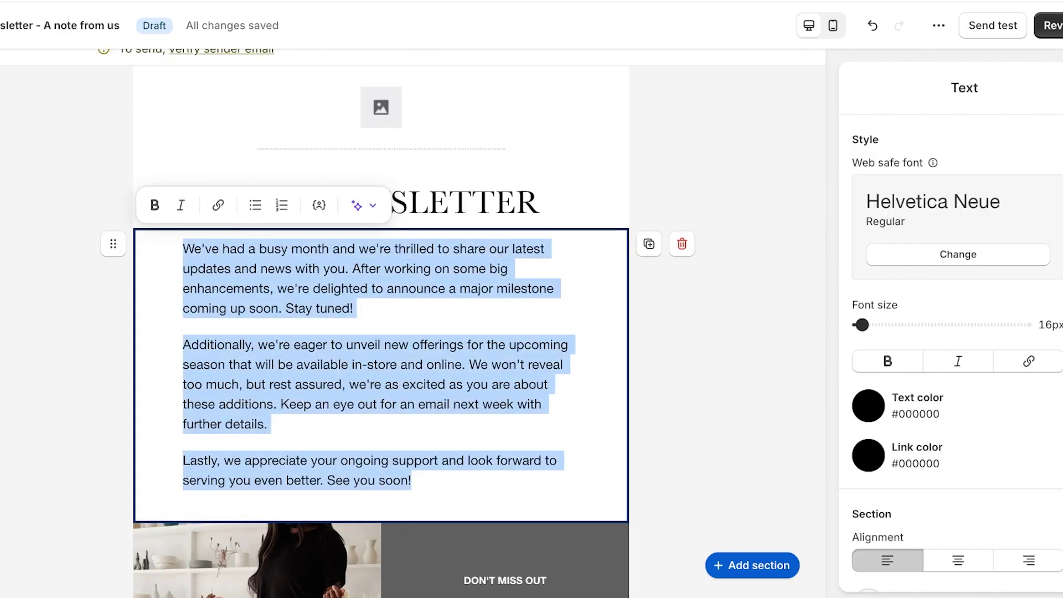
pyautogui.press('BackSpace')
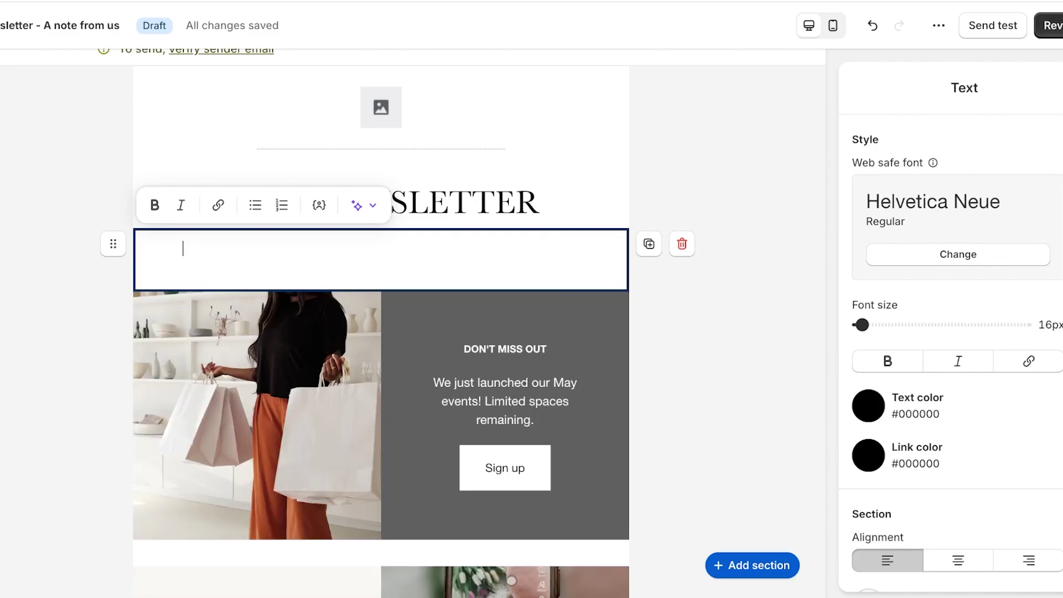
pyautogui.write('TAN IS IN')
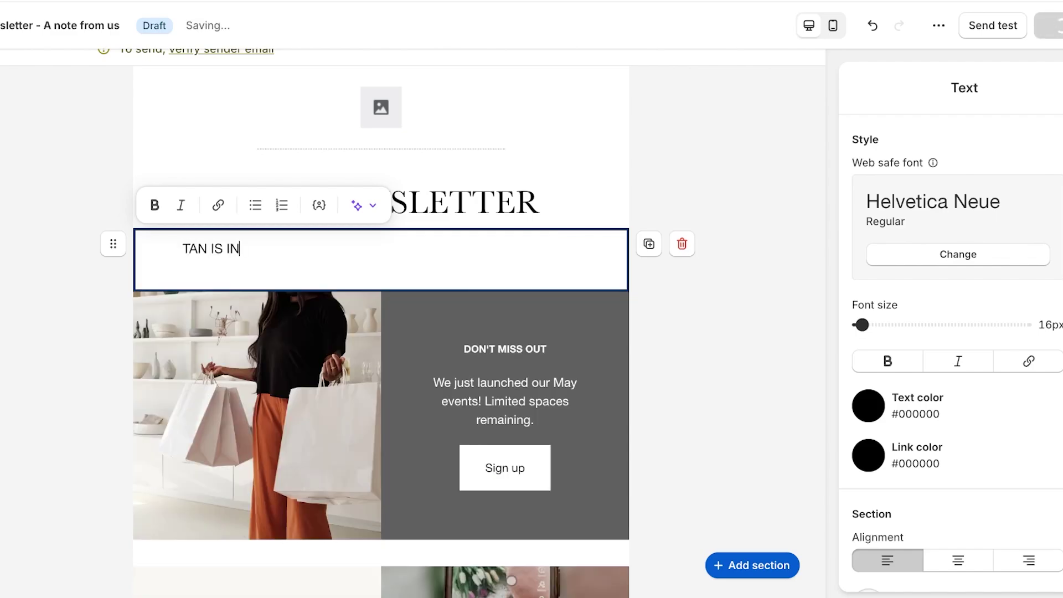
pyautogui.click(257, 415)
pyautogui.scroll(-5, 381, 324)
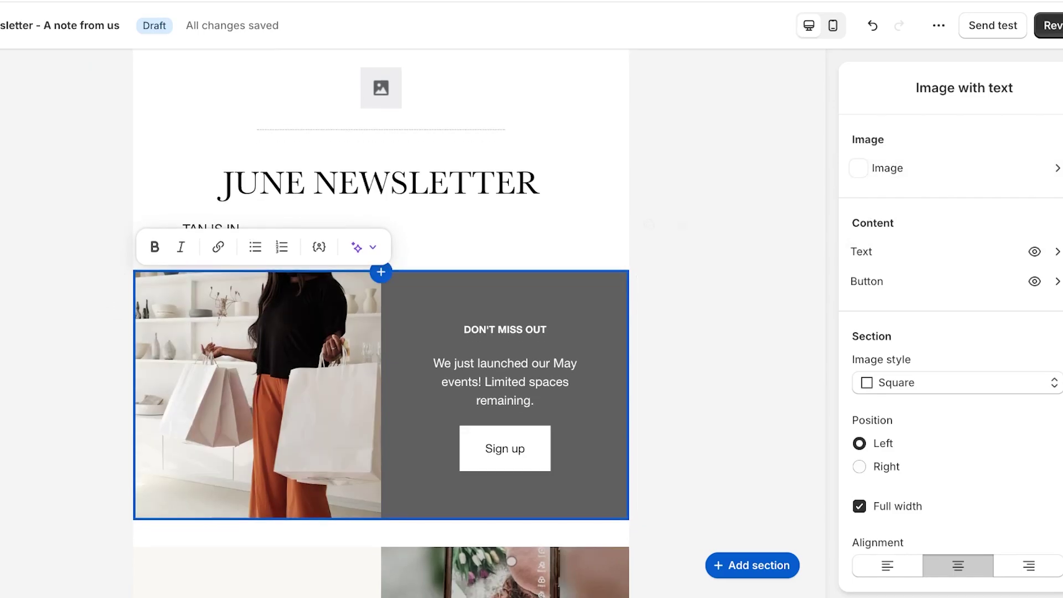
pyautogui.click(728, 387)
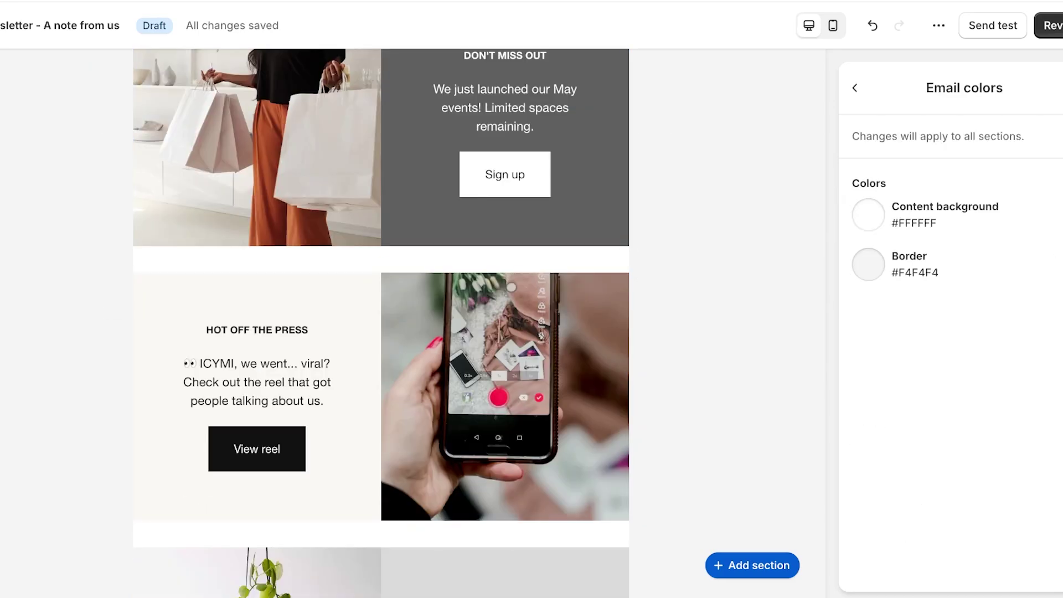
pyautogui.press('Escape')
pyautogui.scroll(3, 381, 323)
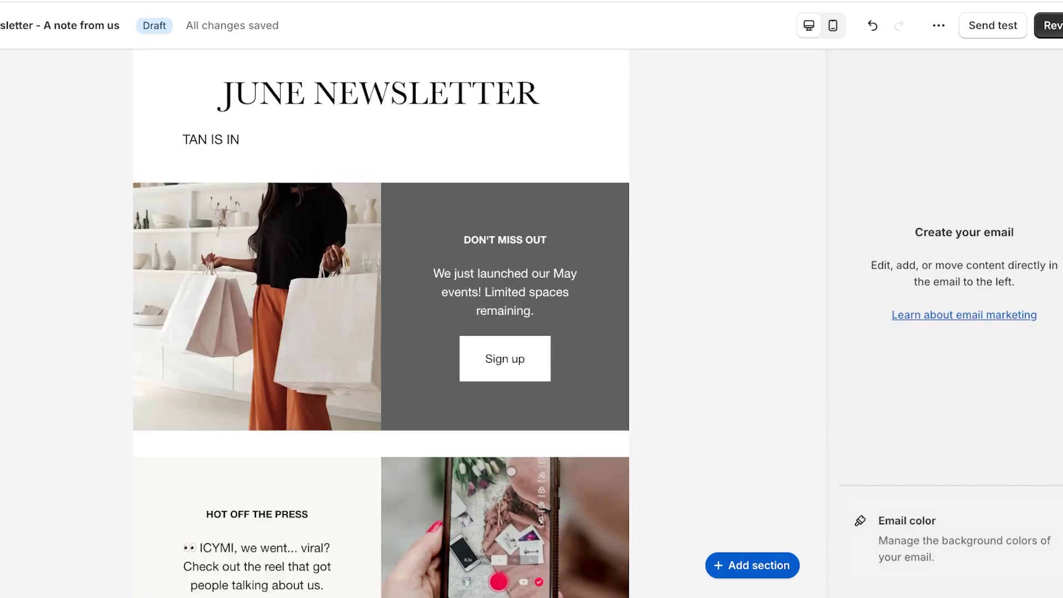
pyautogui.click(951, 537)
pyautogui.click(855, 88)
# Delete the "DON'T MISS OUT" image-with-text section from the email
pyautogui.click(257, 306)
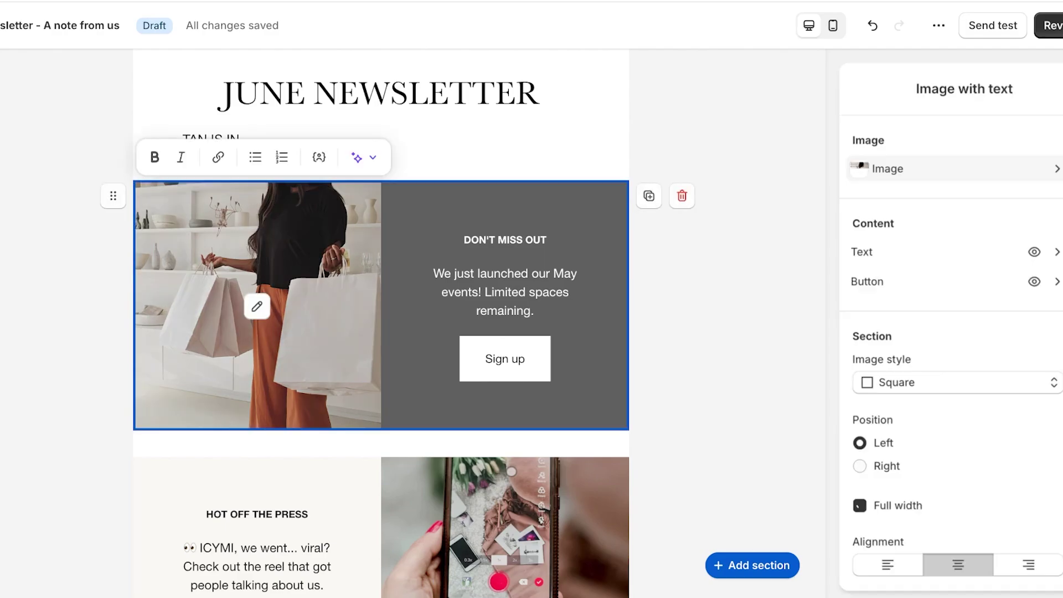
pyautogui.scroll(-1, 381, 322)
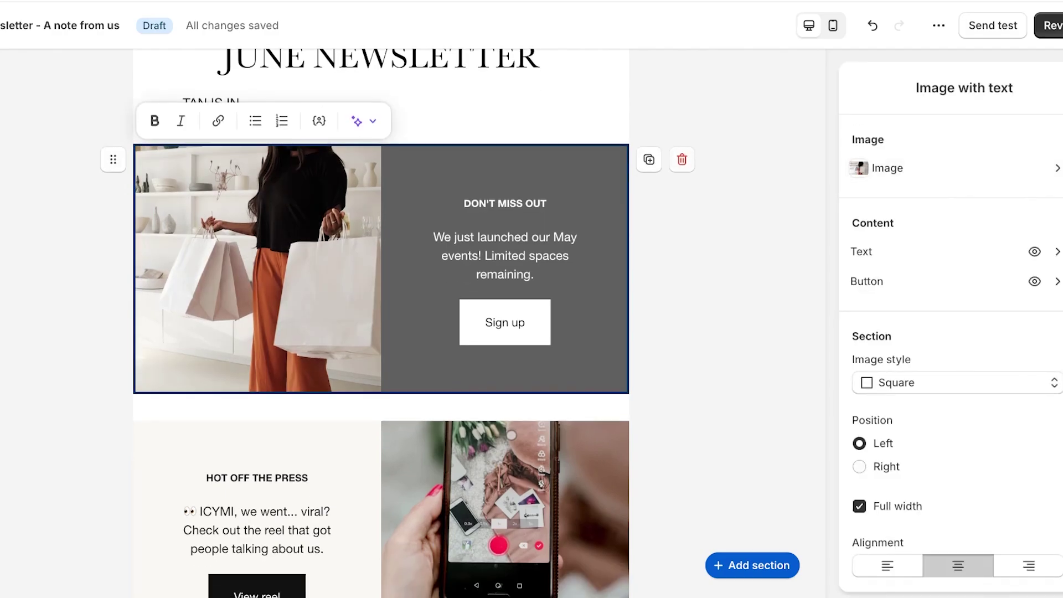
pyautogui.click(681, 160)
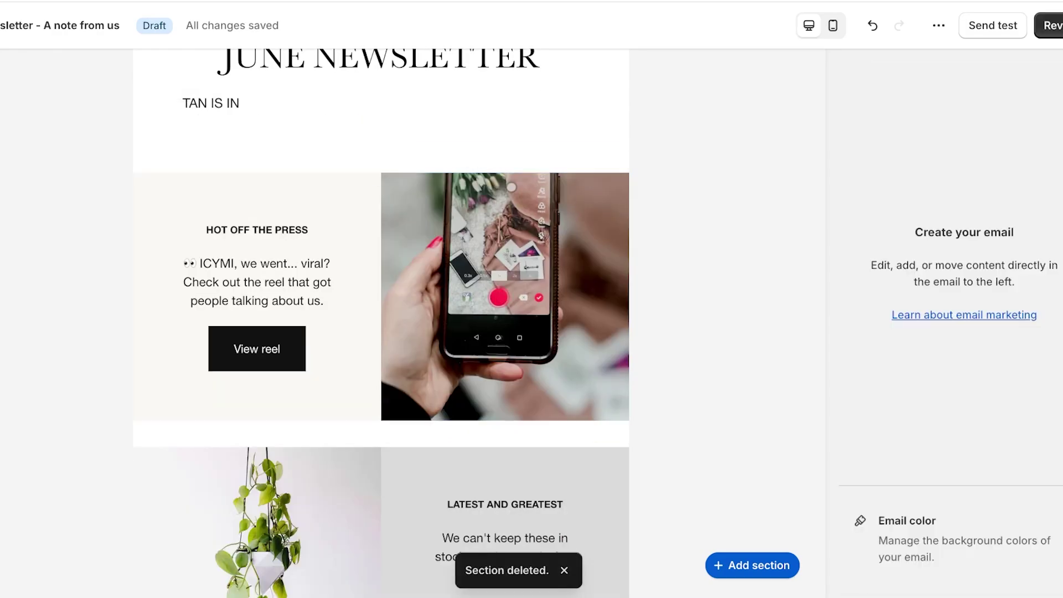
# Delete the "HOT OFF THE PRESS" and "LATEST AND GREATEST" image-with-text sections from the email
pyautogui.scroll(-4, 381, 323)
pyautogui.scroll(8, 381, 323)
pyautogui.scroll(-10, 381, 323)
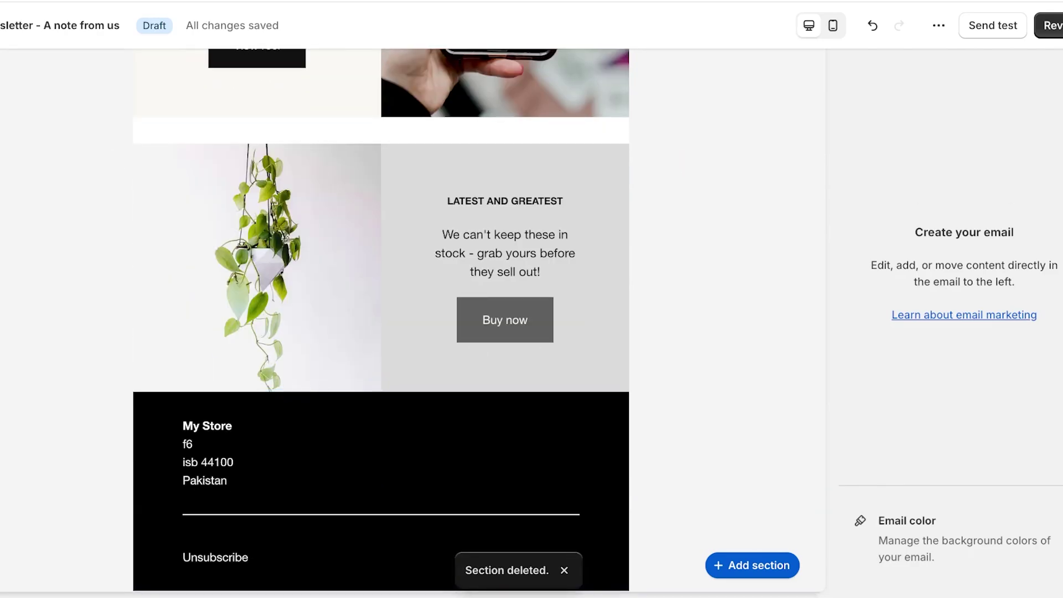
pyautogui.click(752, 565)
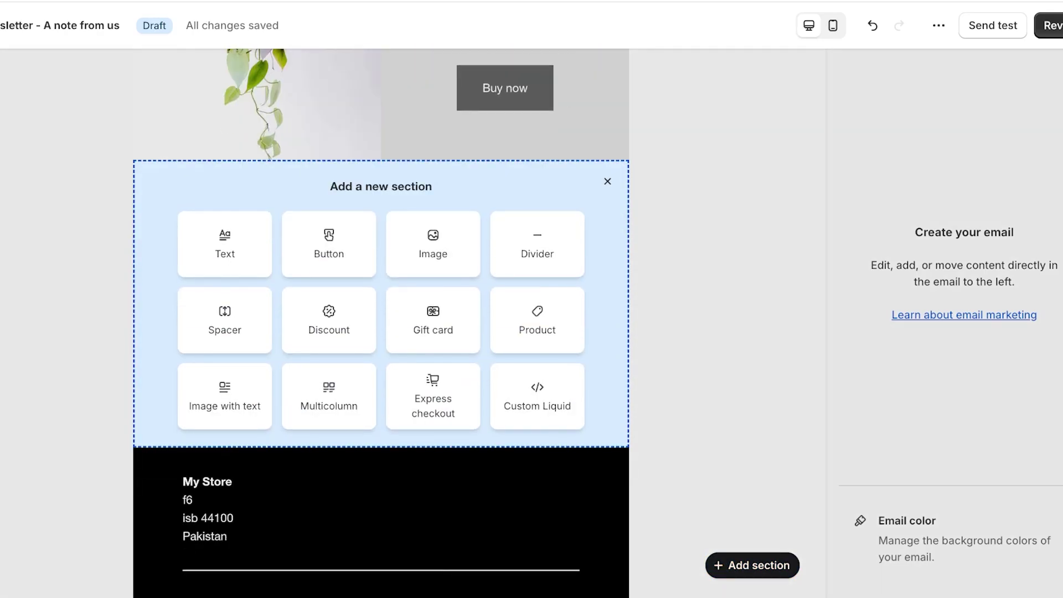
pyautogui.click(608, 181)
pyautogui.click(681, 157)
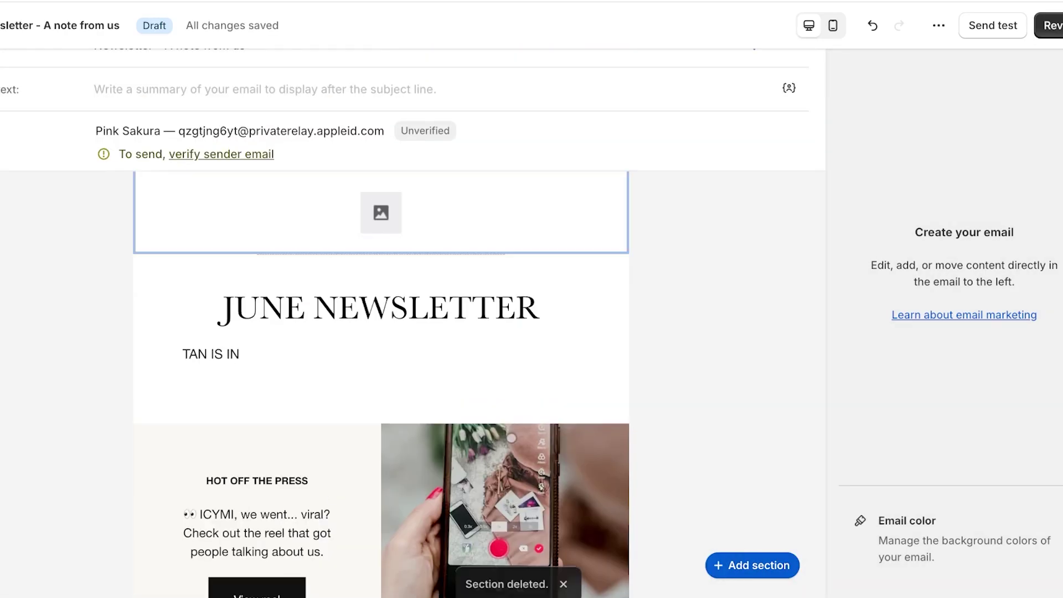
pyautogui.press('Delete')
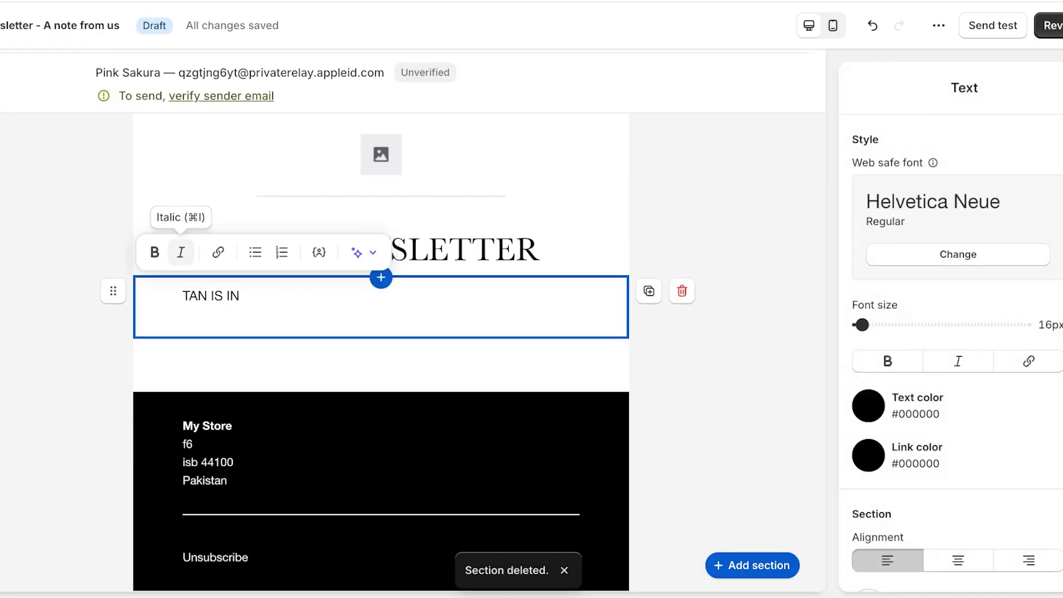
# Format the "TAN IS IN" text as bold italic and center-align its section
pyautogui.click(155, 251)
pyautogui.click(210, 295)
pyautogui.tripleClick(240, 296)
pyautogui.click(181, 252)
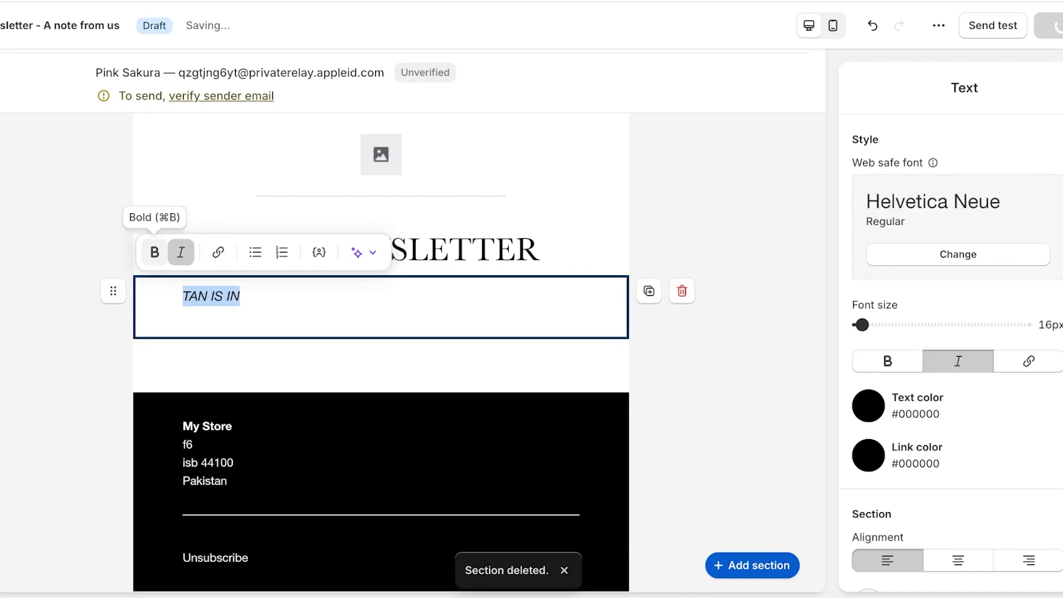
pyautogui.click(155, 252)
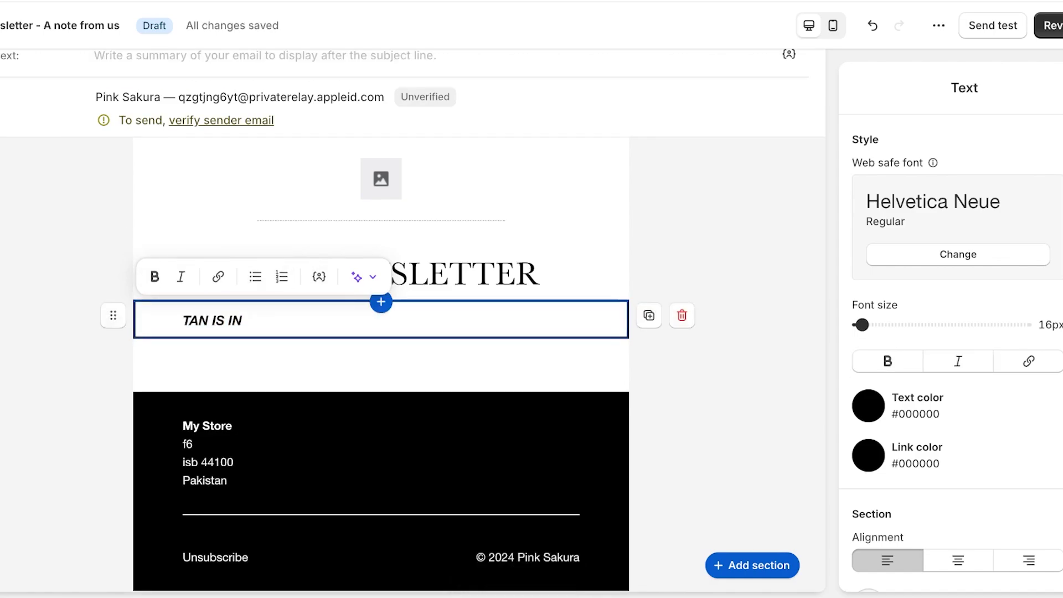
pyautogui.scroll(-1, 951, 355)
pyautogui.click(958, 514)
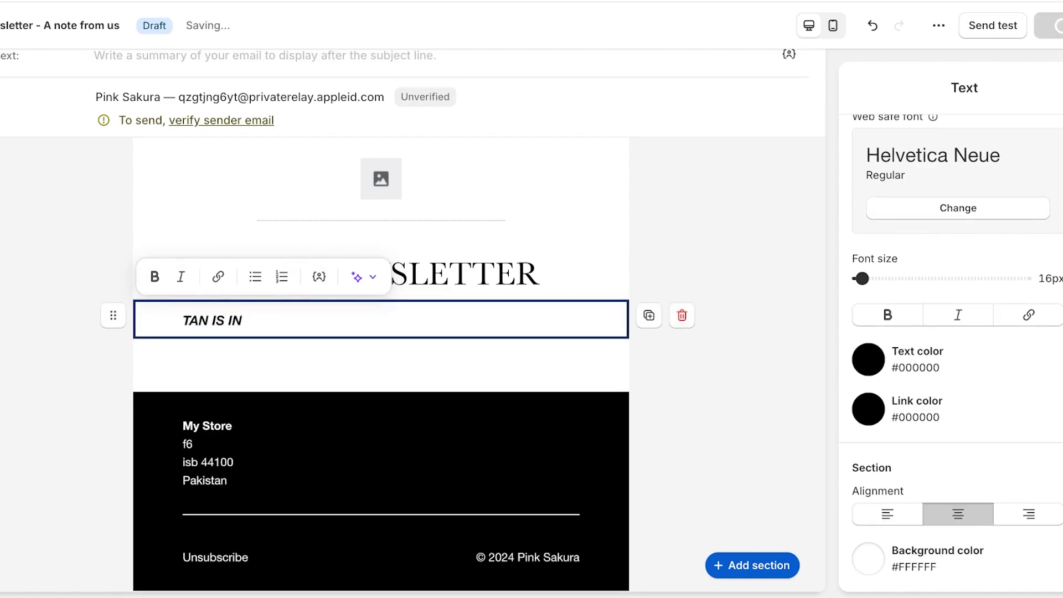
# Add an Image section between the "TAN IS IN" text and the spacer, and browse the store's image library
pyautogui.click(381, 377)
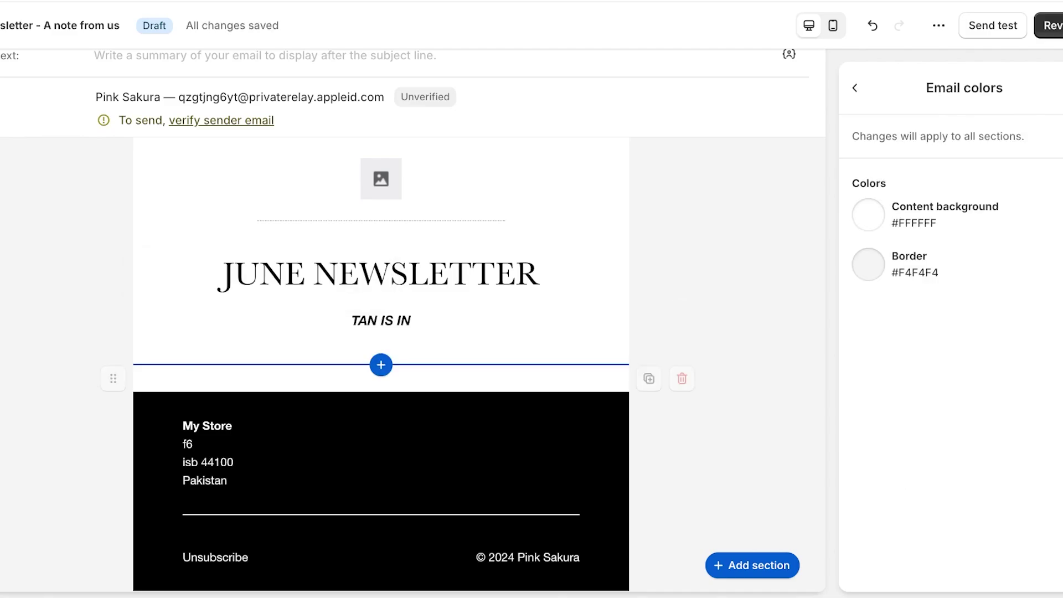
pyautogui.click(381, 365)
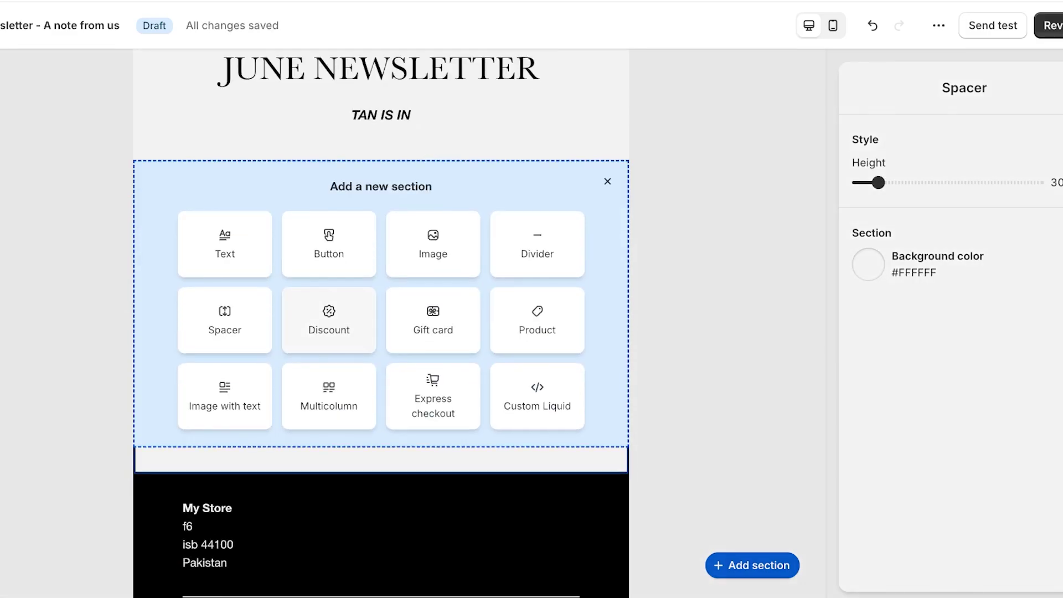
pyautogui.click(433, 244)
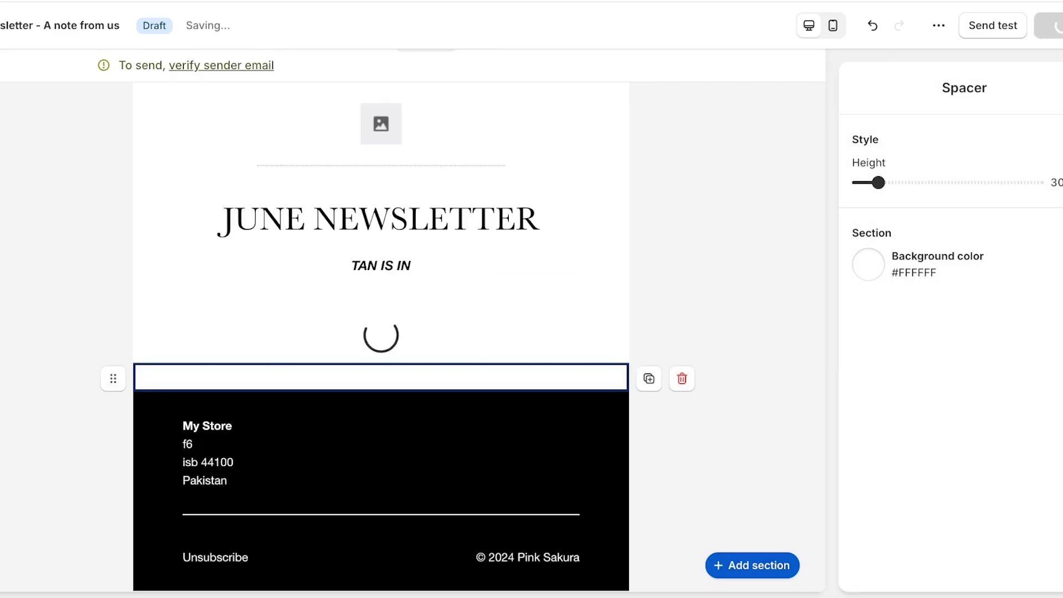
pyautogui.scroll(-3, 952, 360)
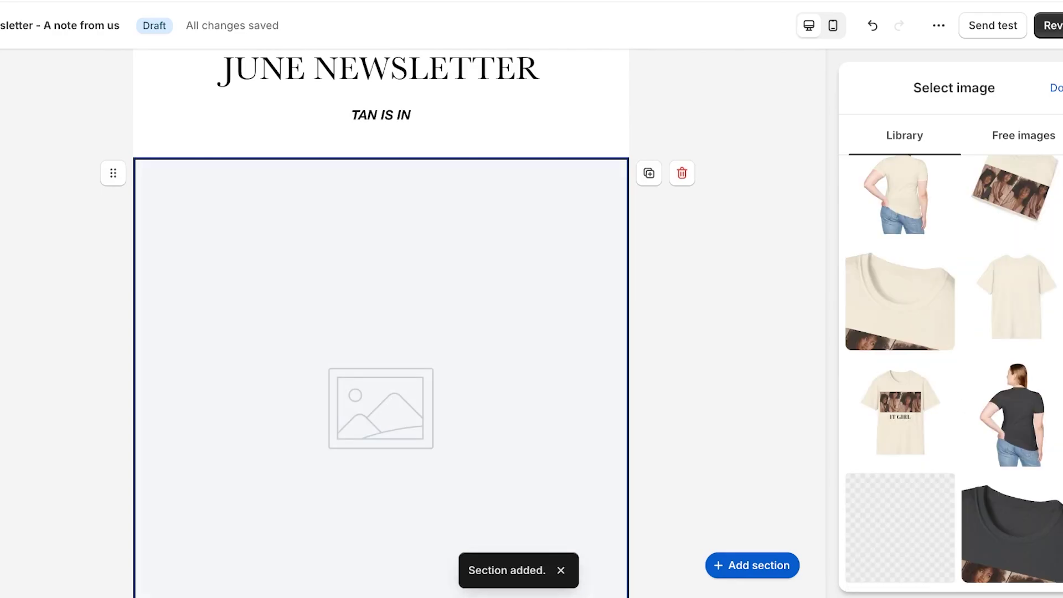
pyautogui.scroll(-5, 381, 321)
pyautogui.scroll(10, 953, 360)
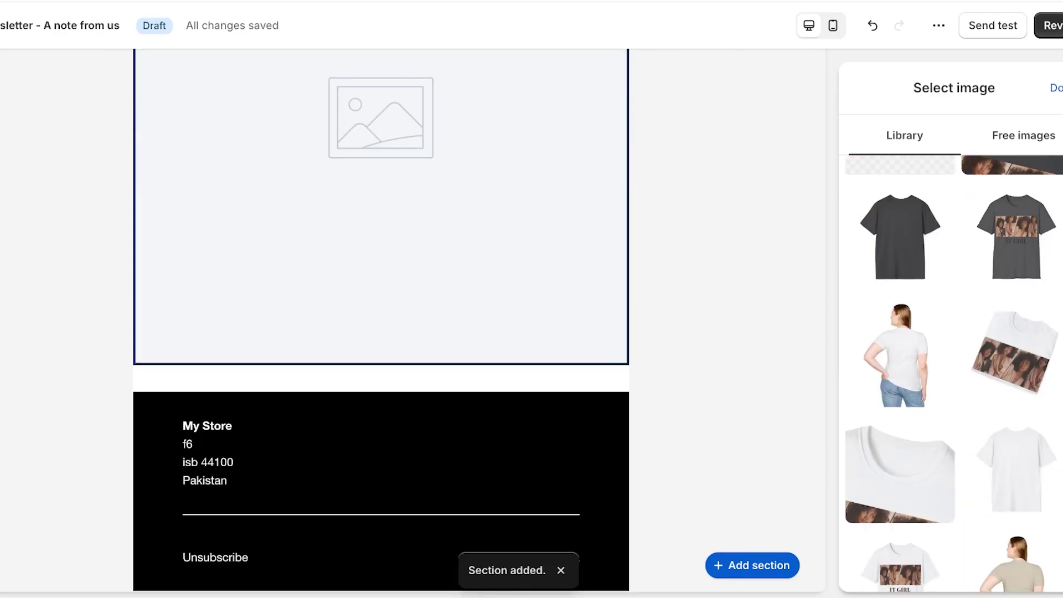
# Search the free images for "fashion", then clear the search to get back to the image categories
pyautogui.click(1023, 135)
pyautogui.click(952, 182)
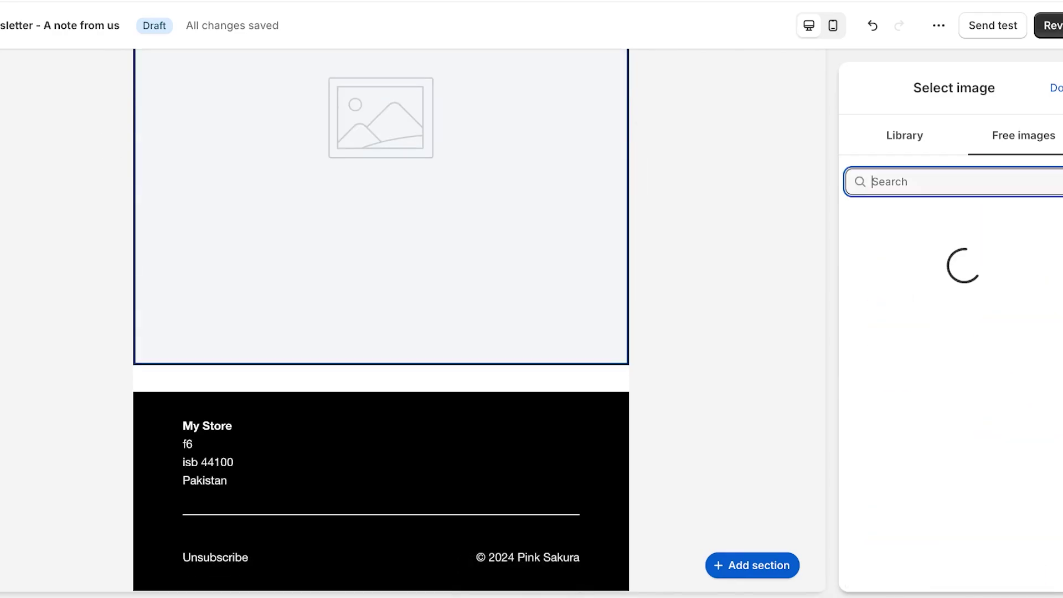
pyautogui.write('fashion')
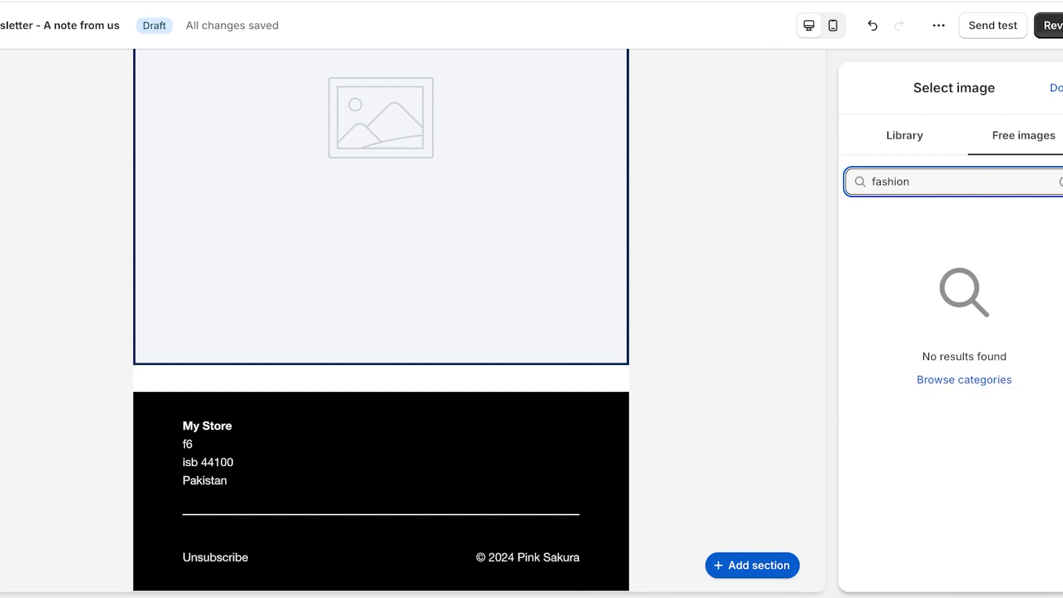
pyautogui.click(1061, 182)
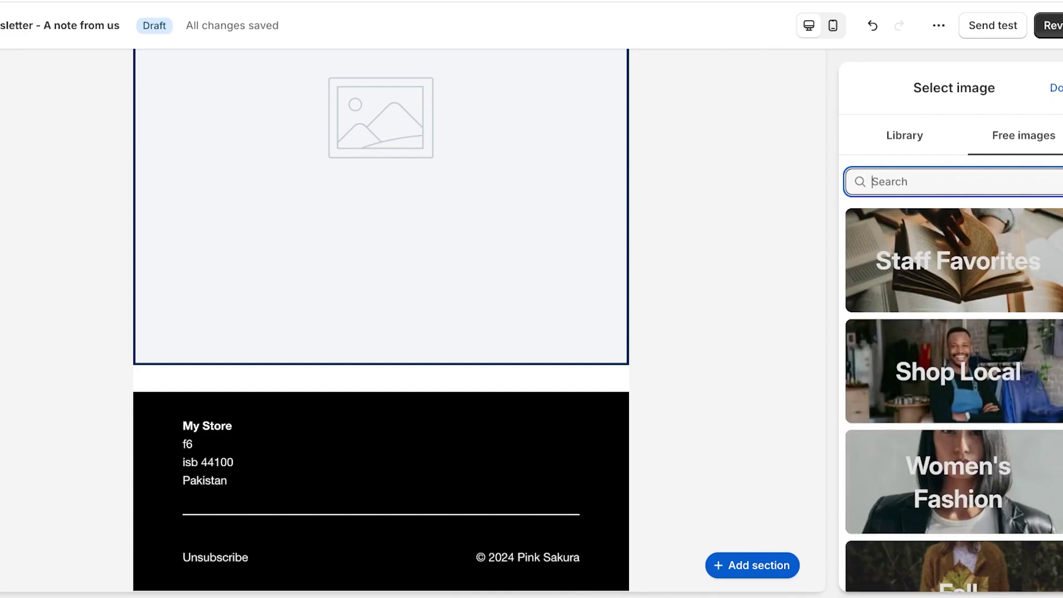
# Fill the image section with the Women's Fashion photo of the woman in a pink satin dress and fur coat
pyautogui.scroll(-1, 1041, 249)
pyautogui.click(957, 474)
pyautogui.scroll(-7, 952, 371)
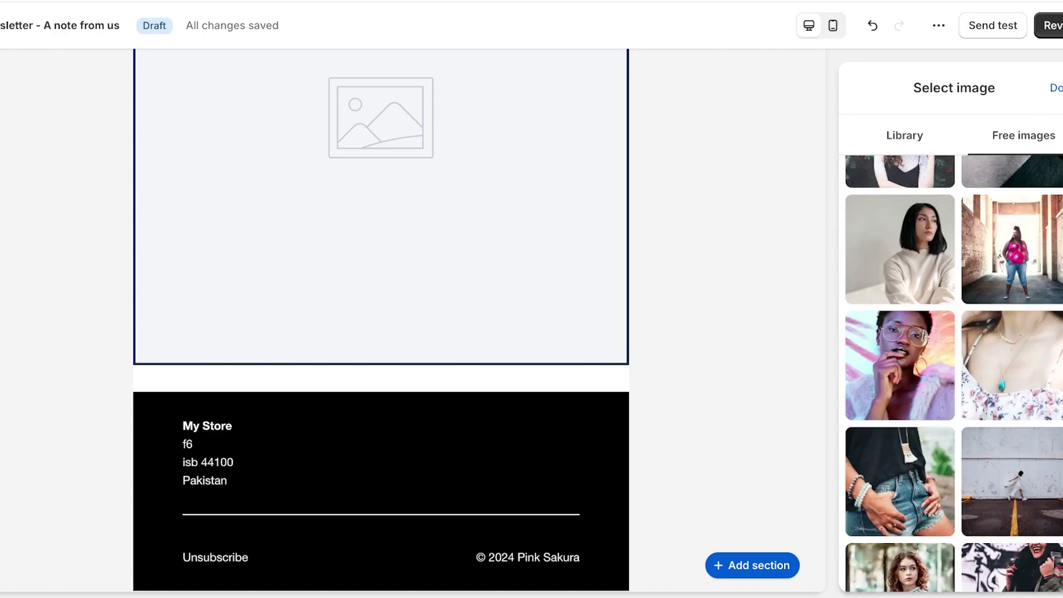
pyautogui.scroll(3, 953, 371)
pyautogui.click(900, 208)
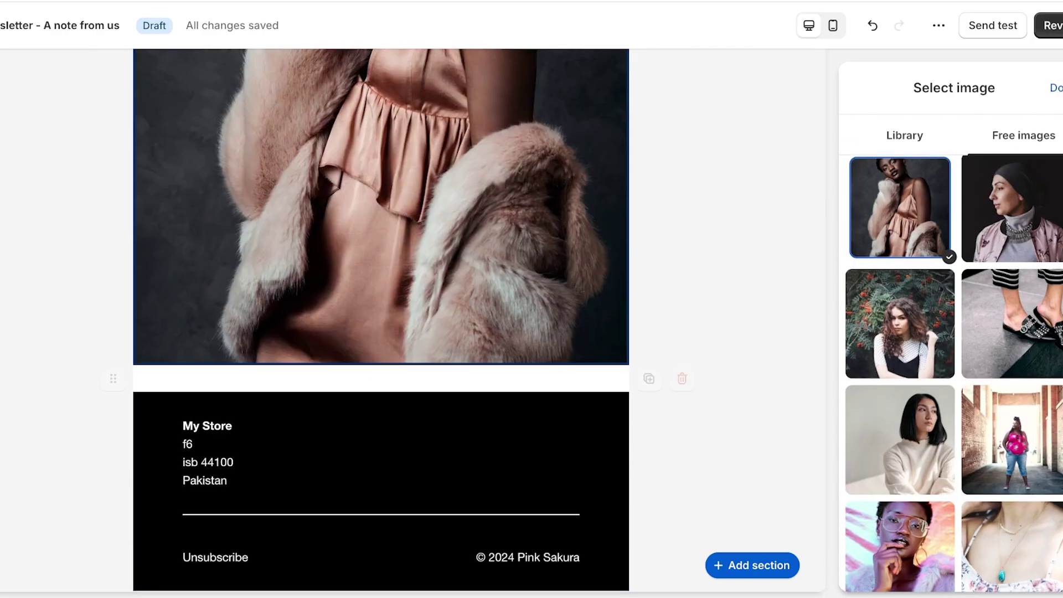
# Add a Text section below the fashion photo reading "Furs and silk combos are the trend setter for the season"
pyautogui.click(381, 378)
pyautogui.click(381, 363)
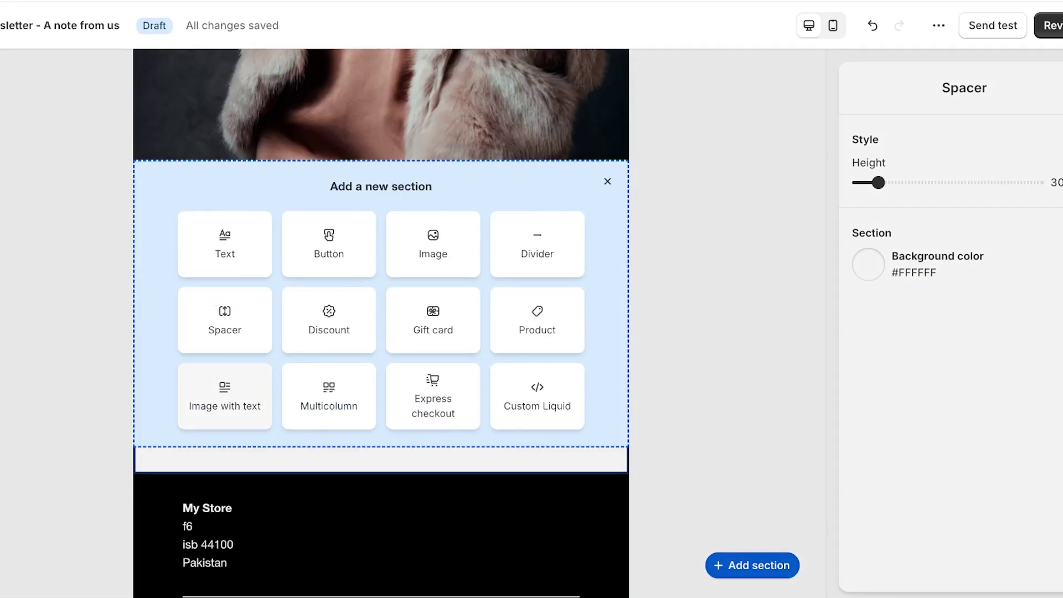
pyautogui.click(225, 244)
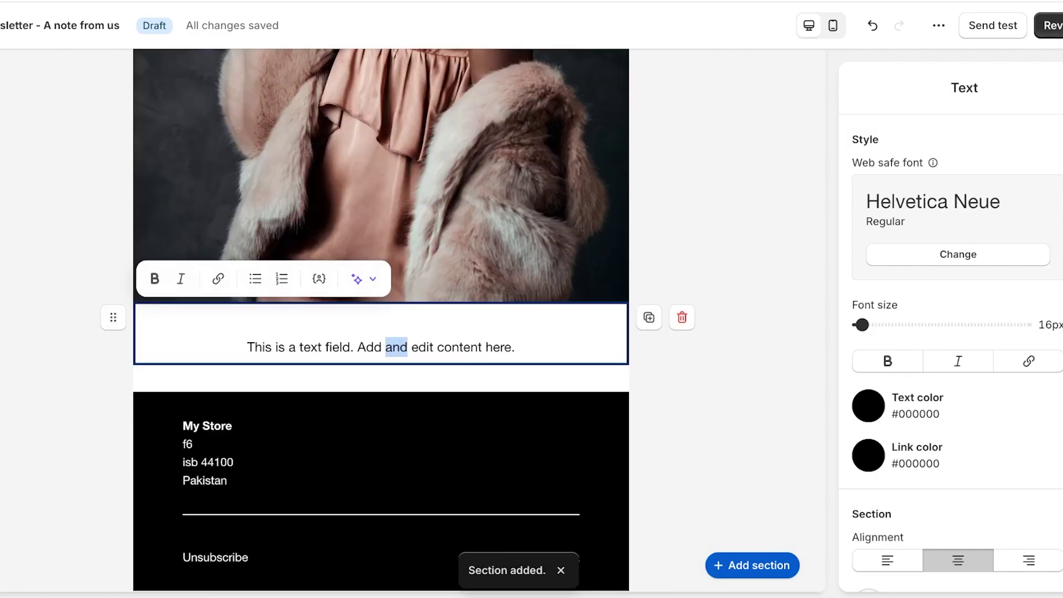
pyautogui.hotkey('ctrl', 'a')
pyautogui.write('Furs and ')
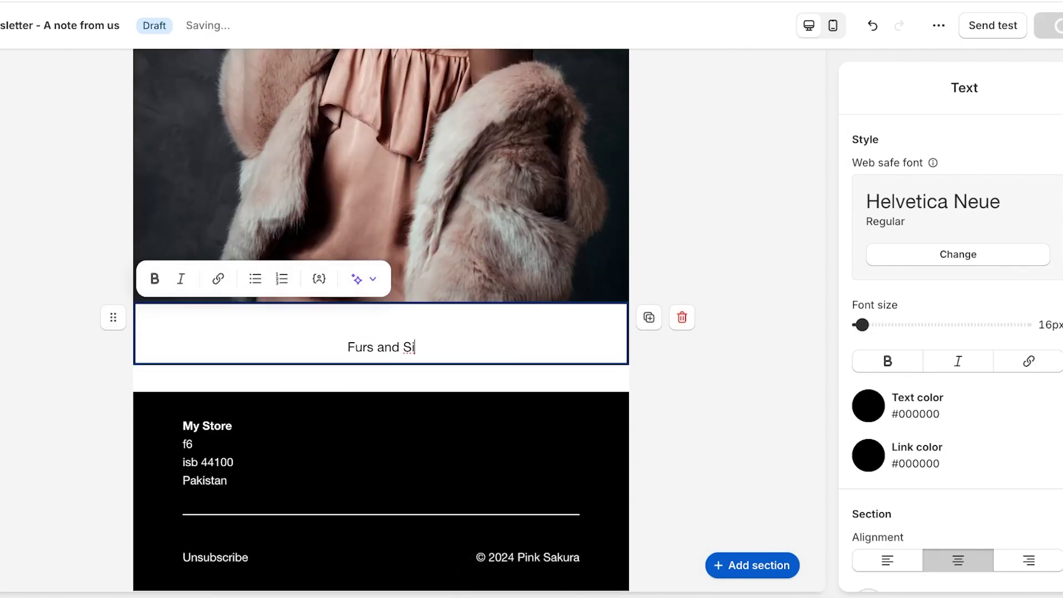
pyautogui.write('silk combos are the ')
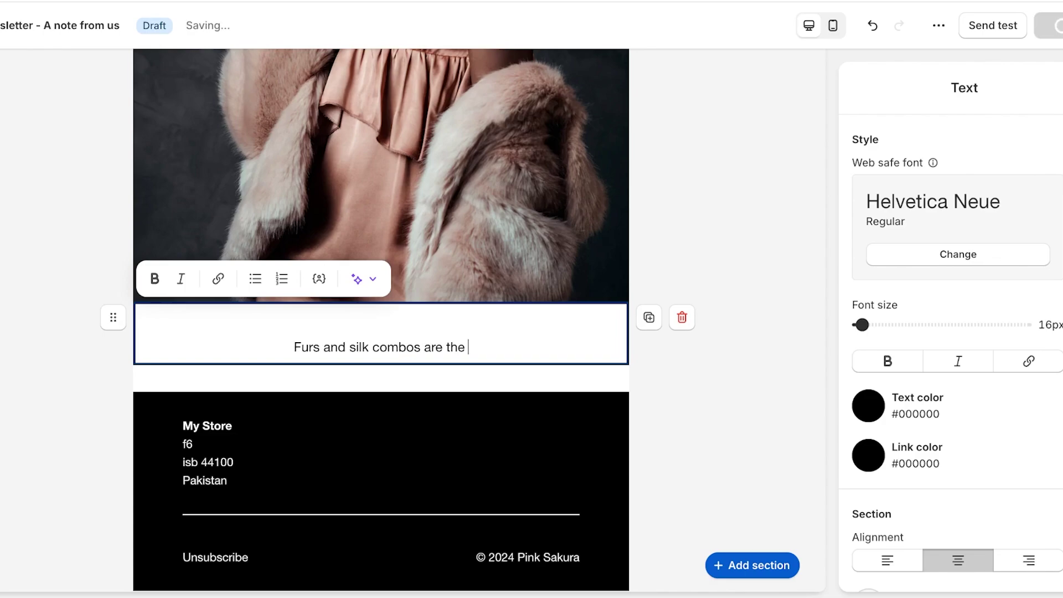
pyautogui.write('trend setter t')
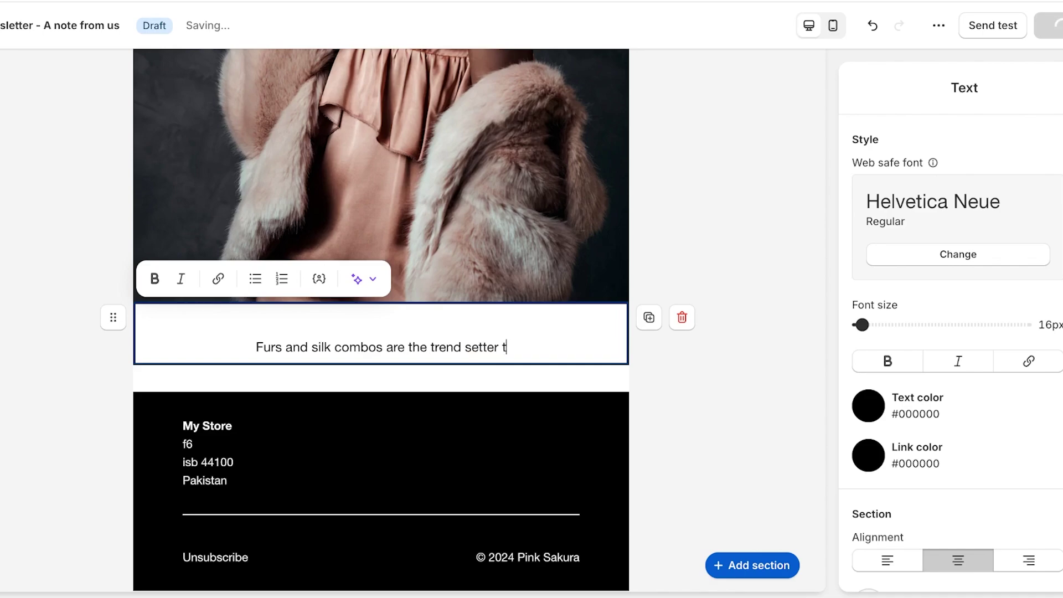
pyautogui.press('BackSpace')
pyautogui.write('for the sea')
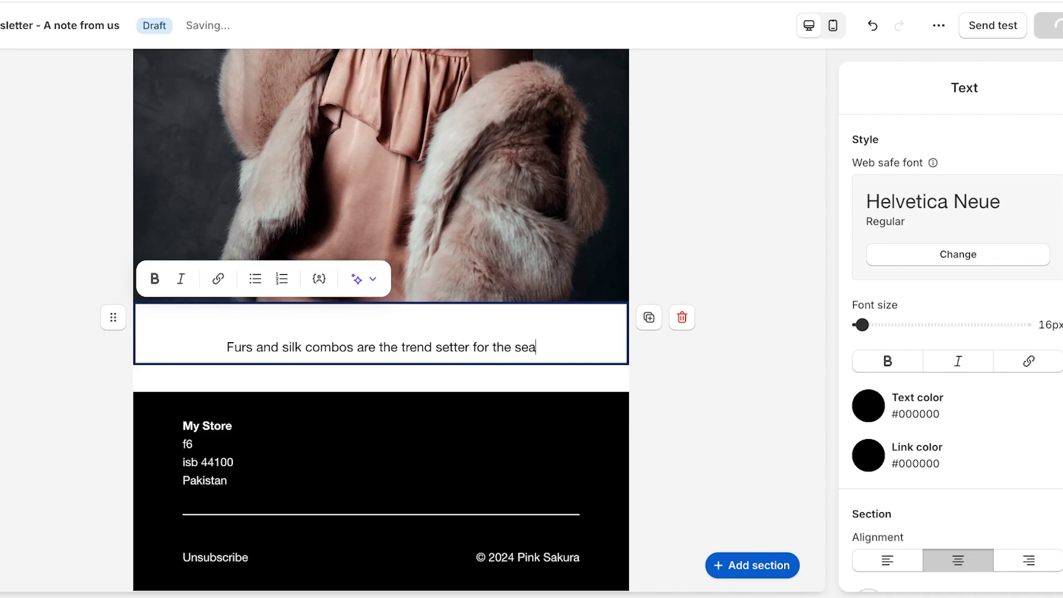
pyautogui.write('son')
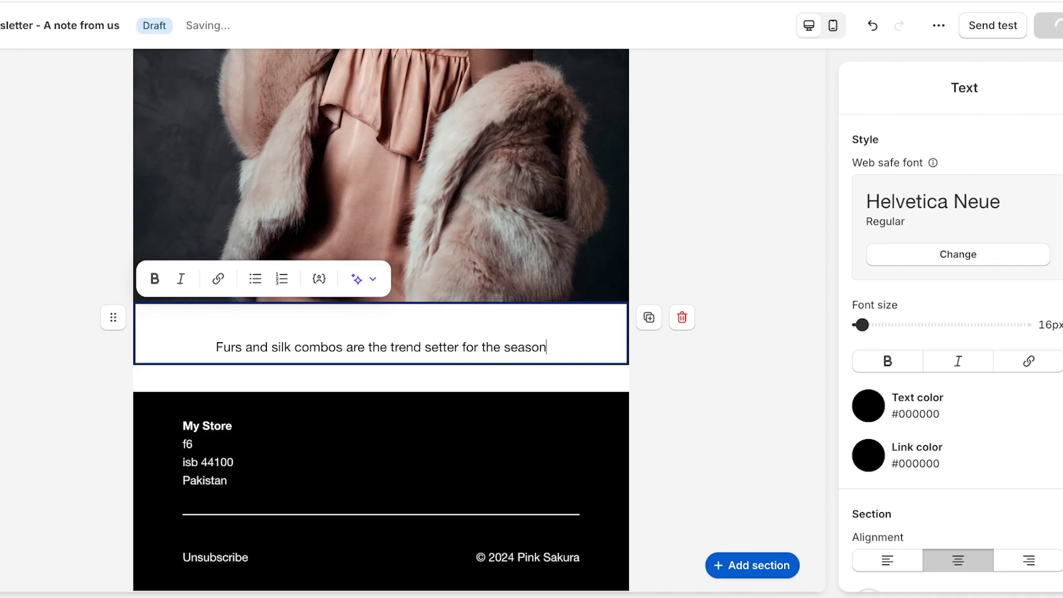
# Generate and keep Expert-tone AI text in this section from the prompt "a newletter post talking about how silk is the new trend"
pyautogui.click(360, 278)
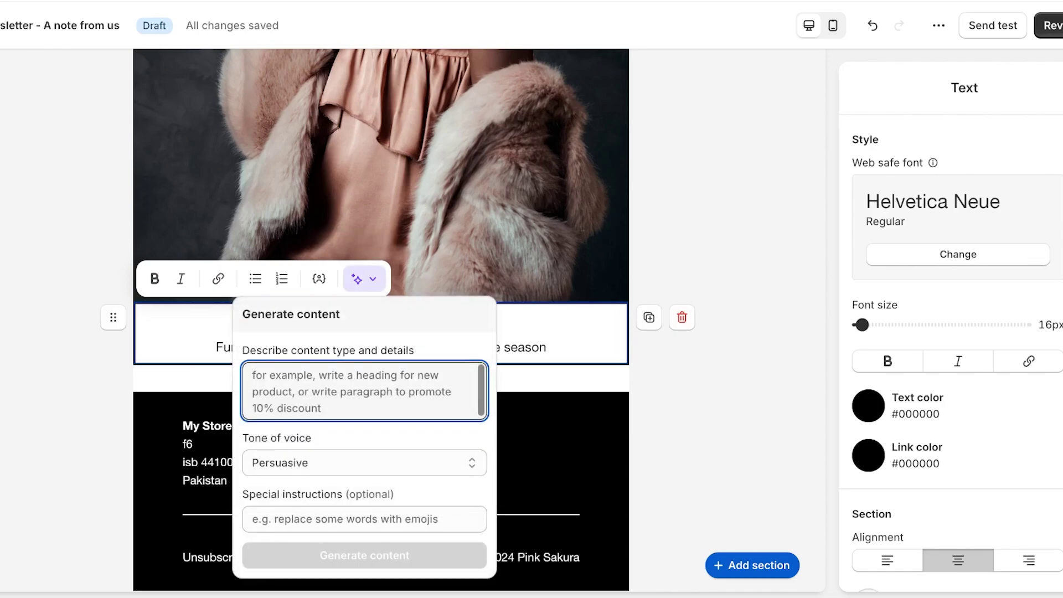
pyautogui.write('a n')
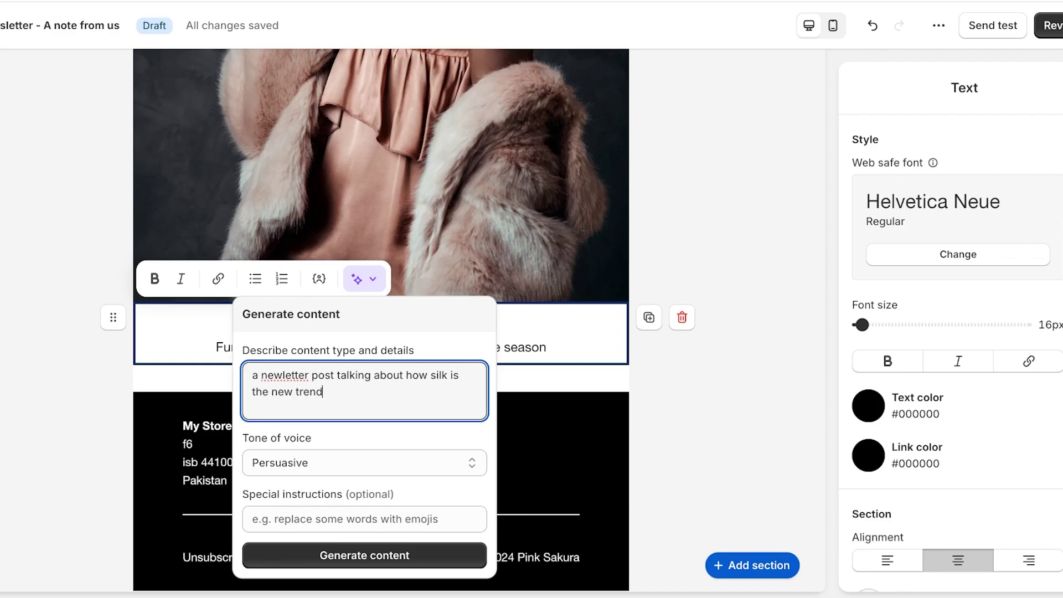
pyautogui.click(364, 462)
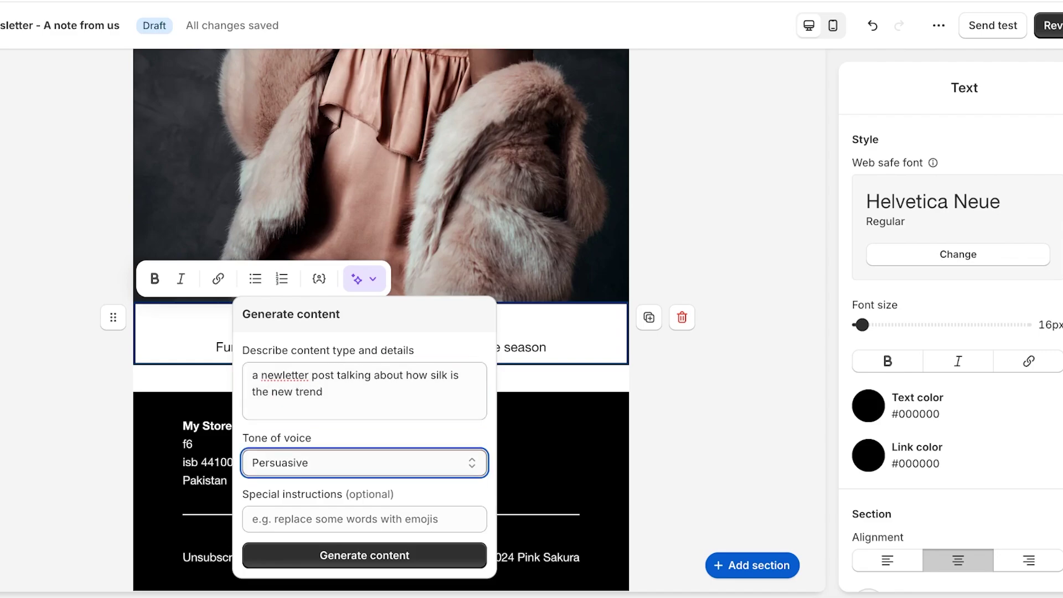
pyautogui.click(364, 545)
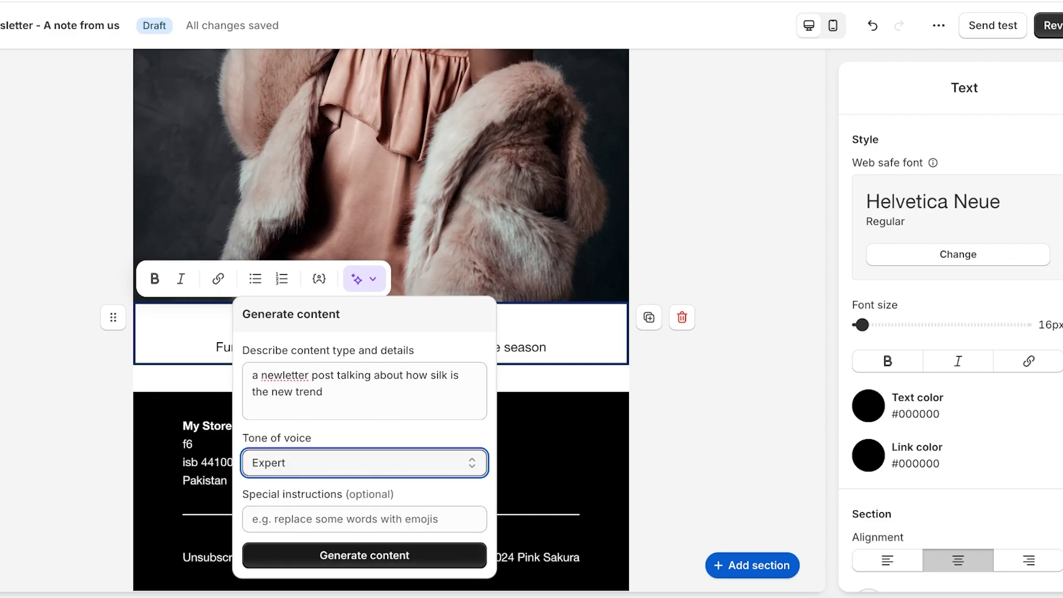
pyautogui.click(364, 555)
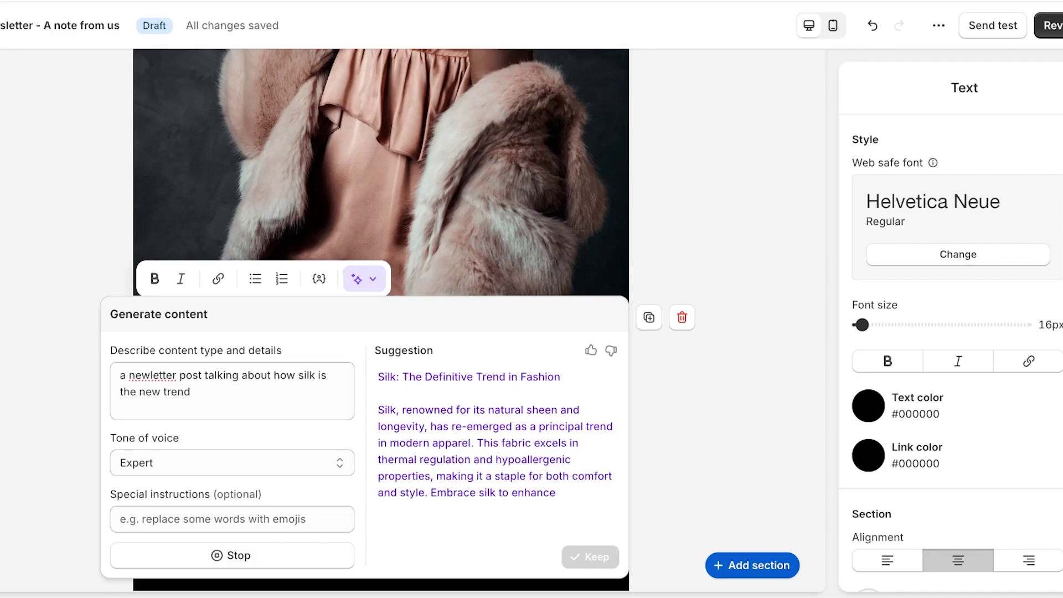
pyautogui.click(591, 556)
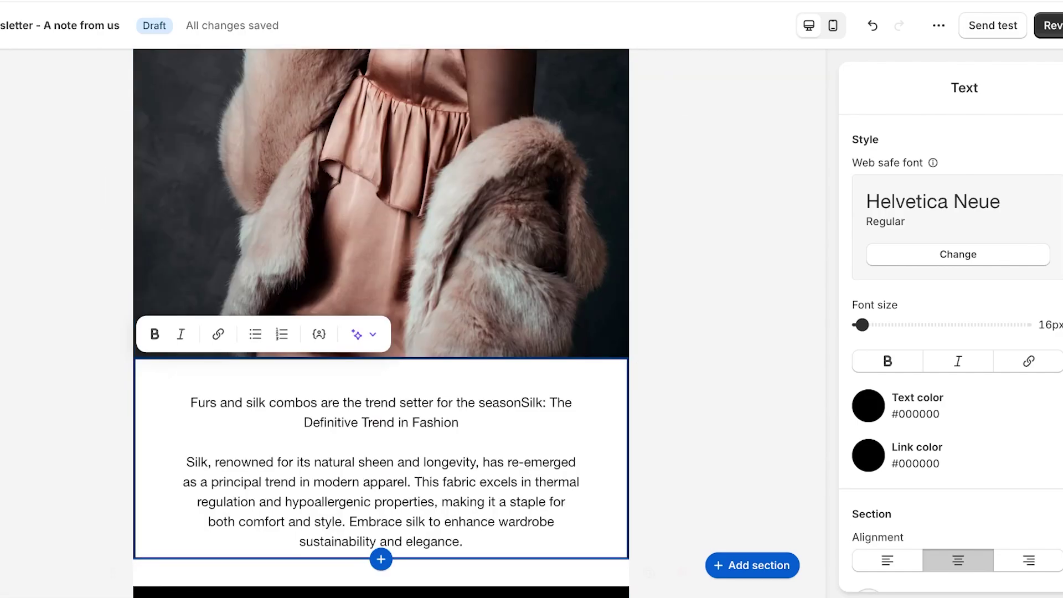
# Add a Button section between the spacer and the footer, and link it to the Dresses collection
pyautogui.click(381, 584)
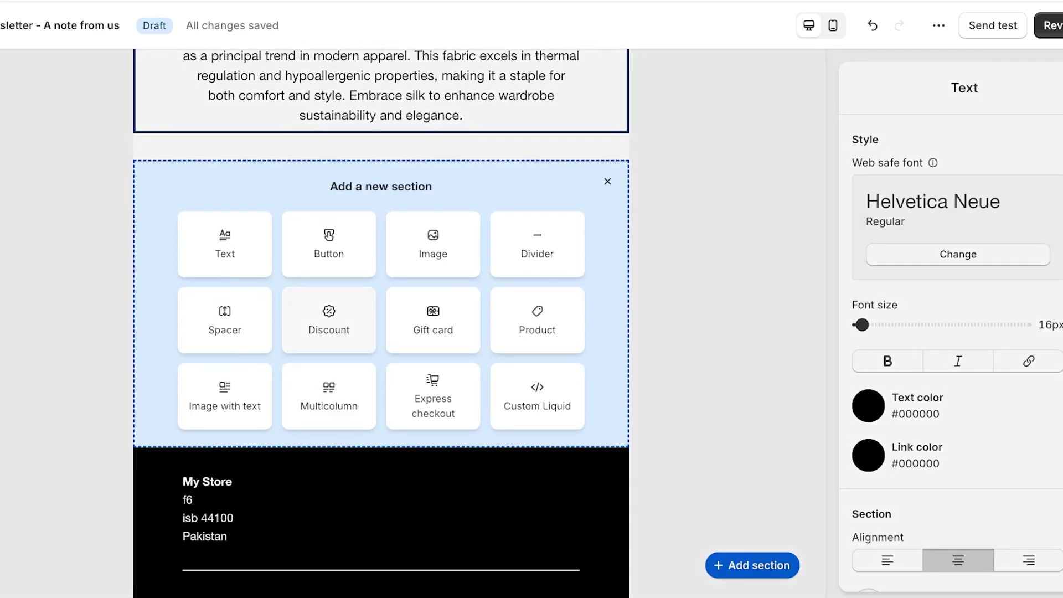
pyautogui.click(329, 243)
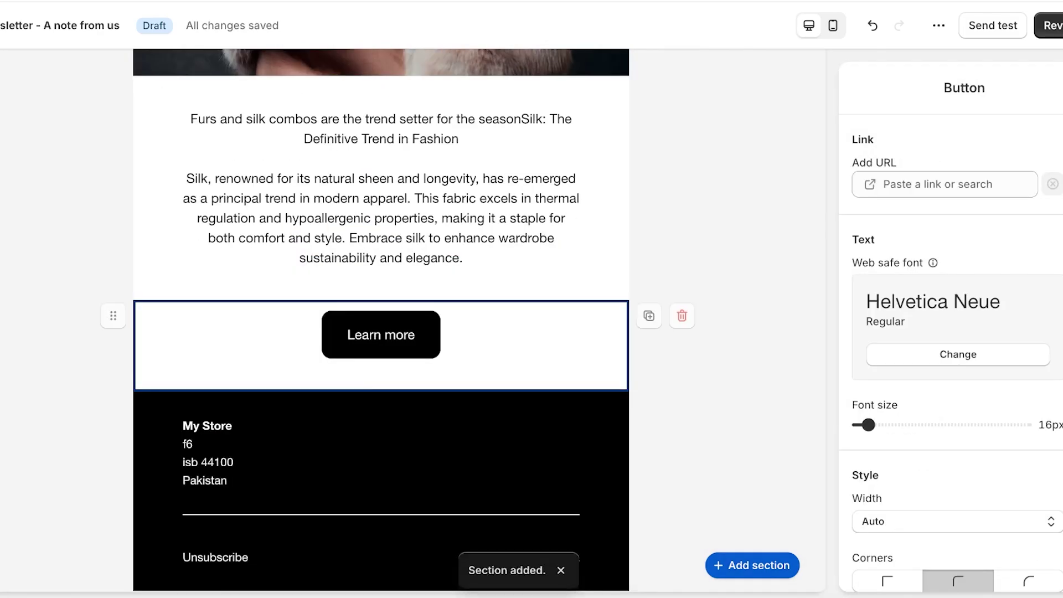
pyautogui.tripleClick(364, 335)
pyautogui.click(381, 335)
pyautogui.click(944, 184)
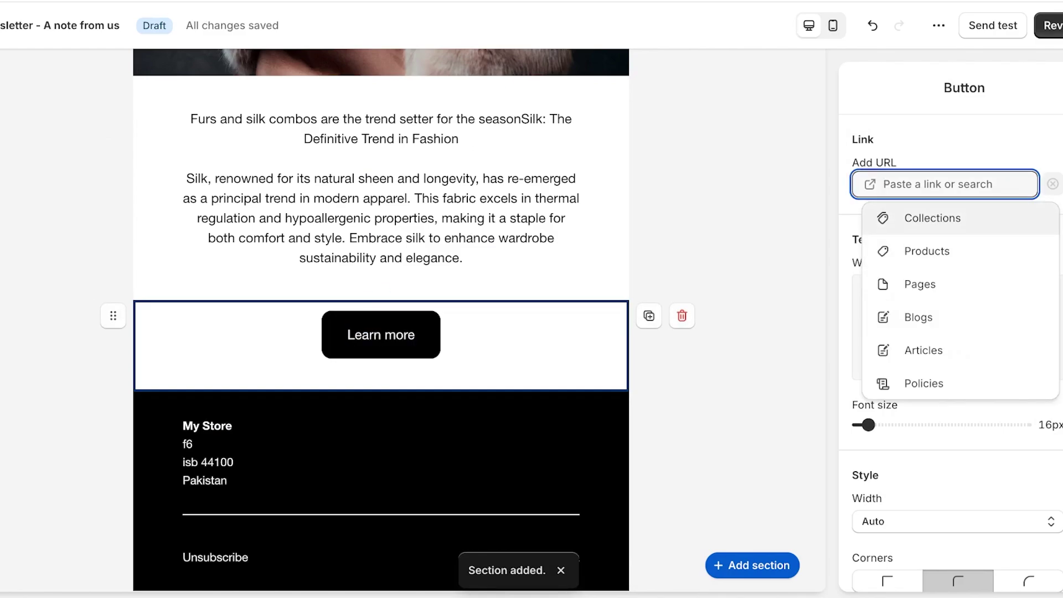
pyautogui.click(933, 217)
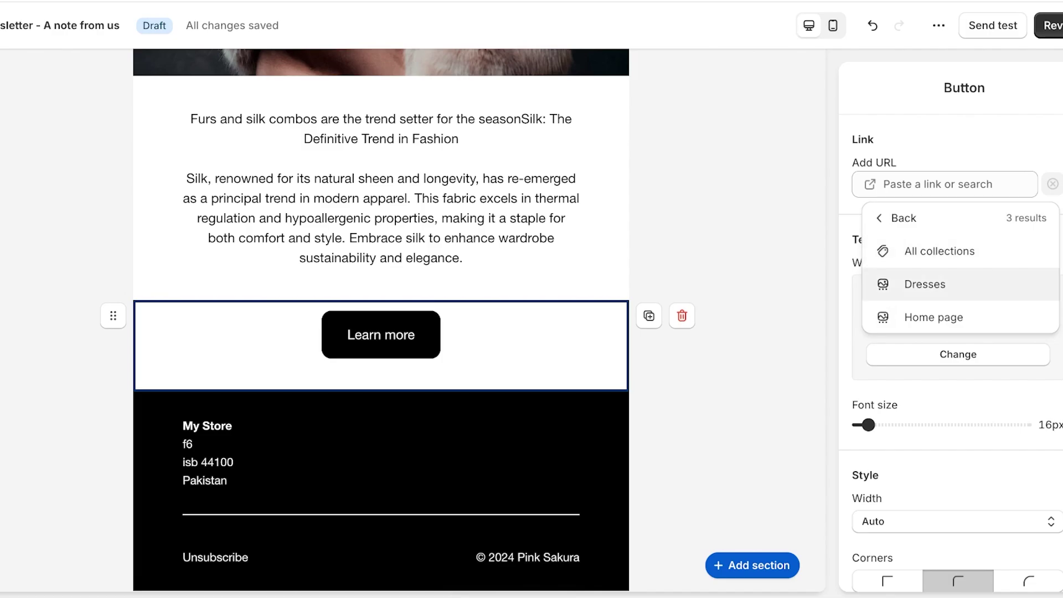
pyautogui.click(924, 284)
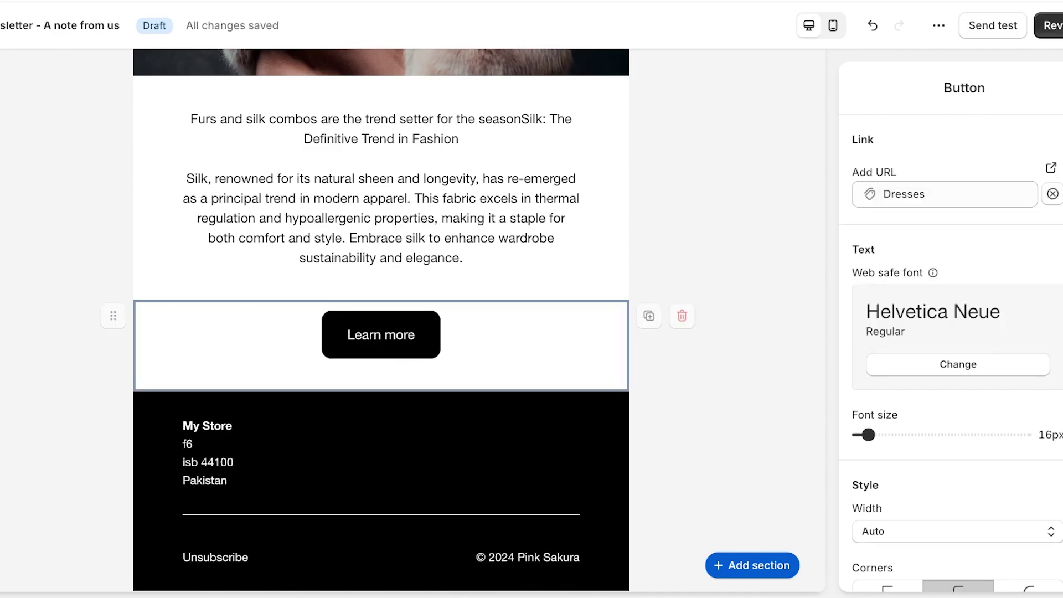
# Look through the button's link, text, style and section settings
pyautogui.scroll(-6, 951, 332)
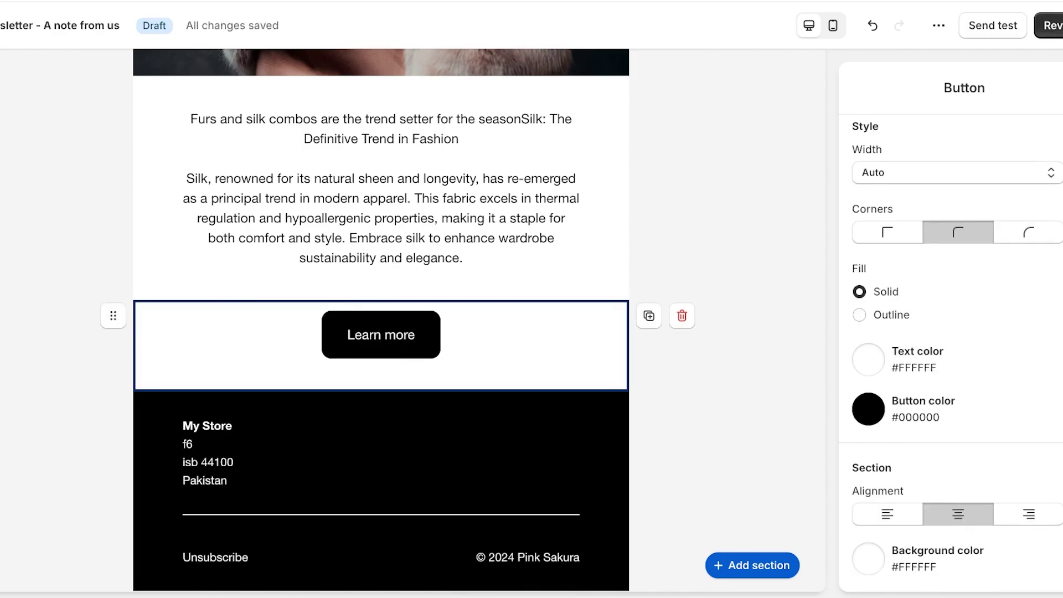
pyautogui.scroll(6, 951, 332)
pyautogui.click(381, 454)
pyautogui.click(381, 334)
pyautogui.scroll(-6, 951, 352)
pyautogui.scroll(6, 951, 353)
pyautogui.scroll(-6, 951, 353)
pyautogui.scroll(6, 951, 332)
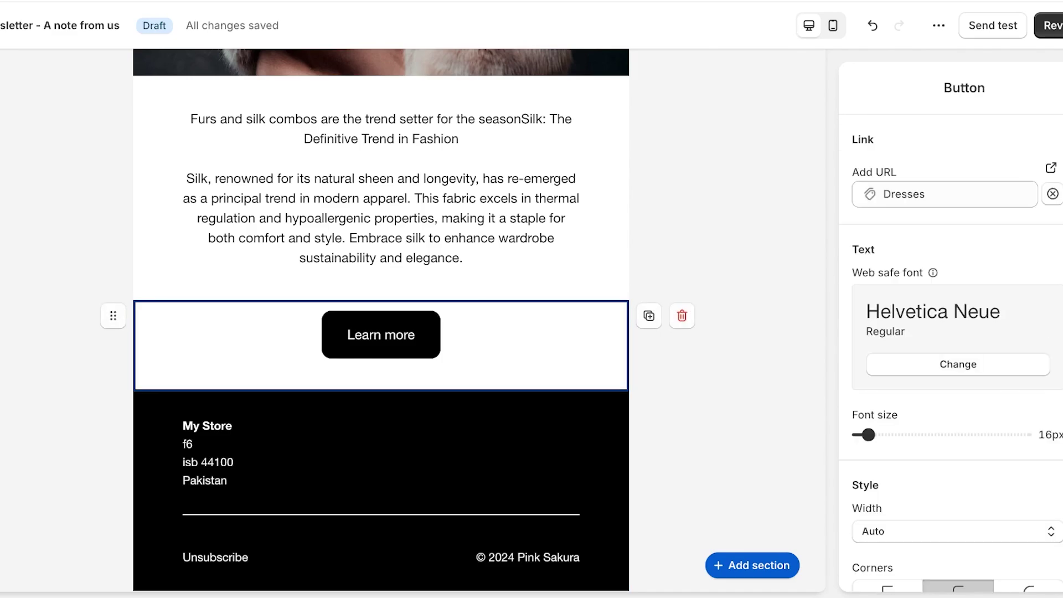
# Change the button label to "Shop Our New Silks Now" and deselect the section
pyautogui.click(380, 334)
pyautogui.tripleClick(380, 334)
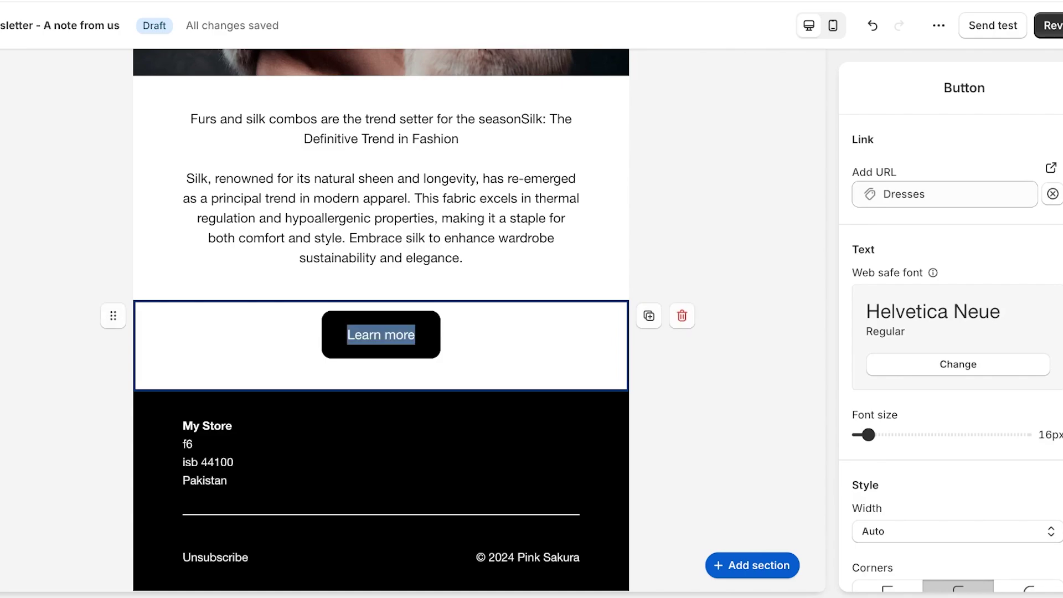
pyautogui.press('BackSpace')
pyautogui.write('A')
pyautogui.press('BackSpace')
pyautogui.write('Shop Our New S')
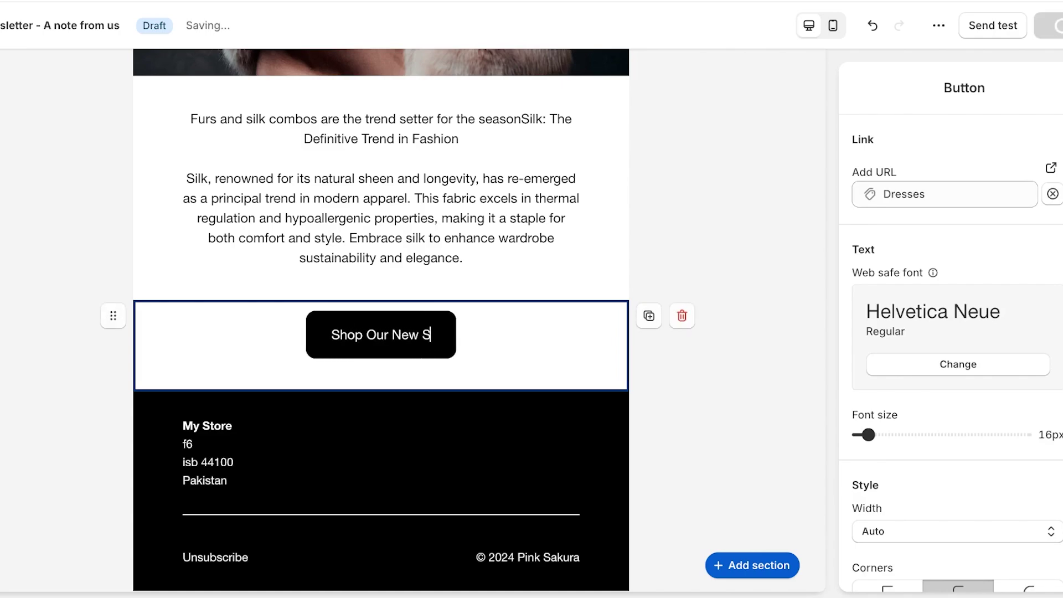
pyautogui.write('ilks Now')
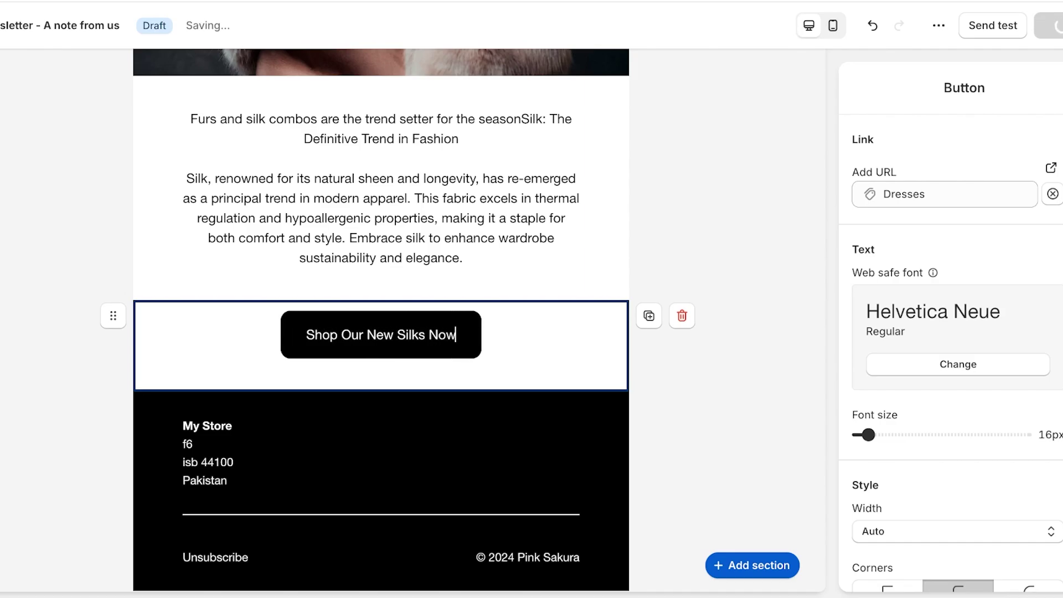
pyautogui.click(727, 334)
# Send the email to review to check what is missing, and look at the recipient options
pyautogui.scroll(10, 380, 238)
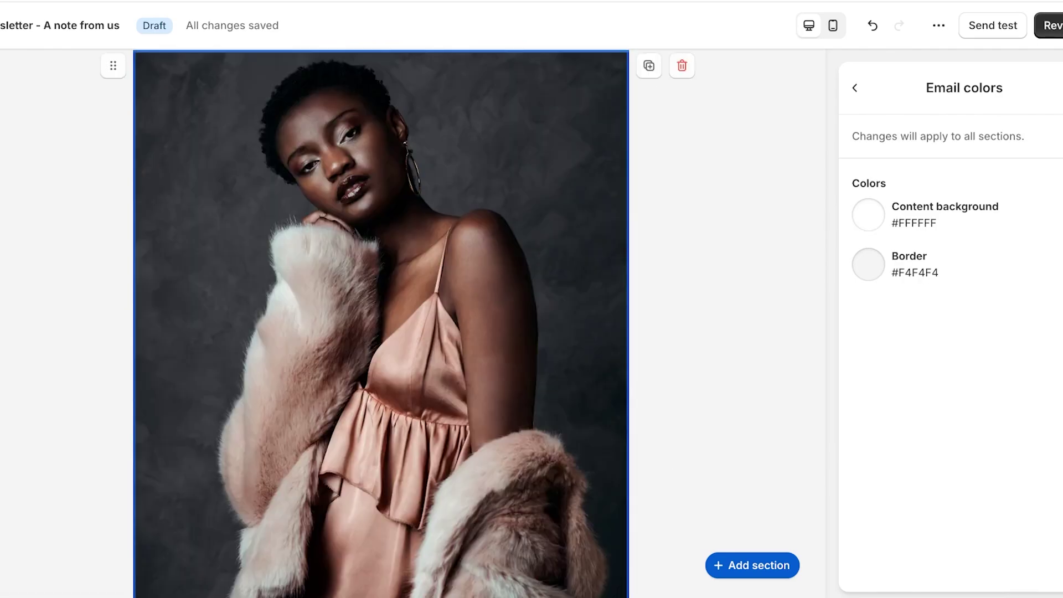
pyautogui.scroll(3, 381, 323)
pyautogui.click(1049, 25)
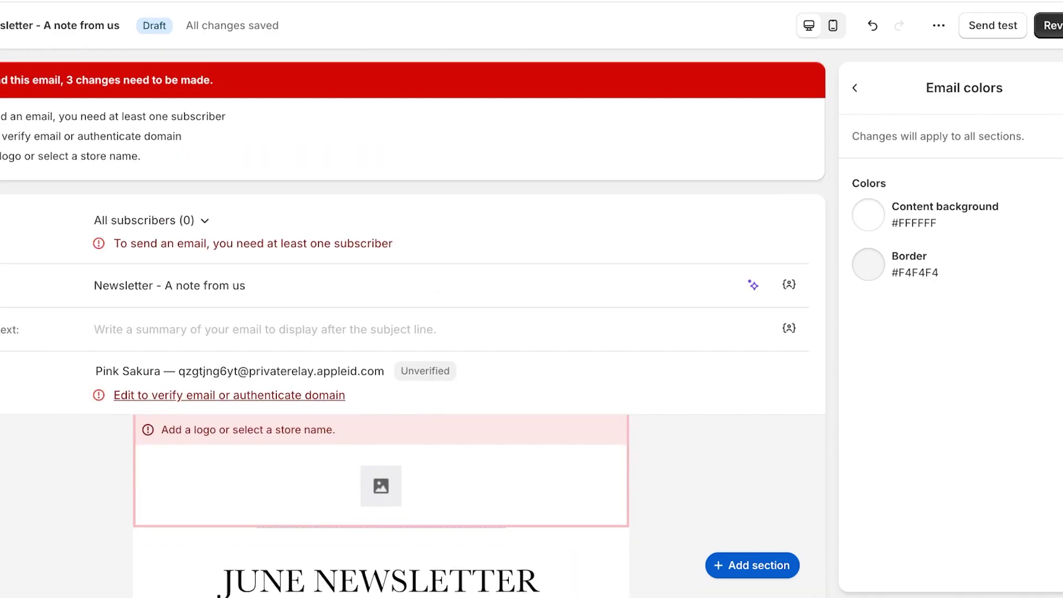
pyautogui.click(151, 220)
pyautogui.press('Escape')
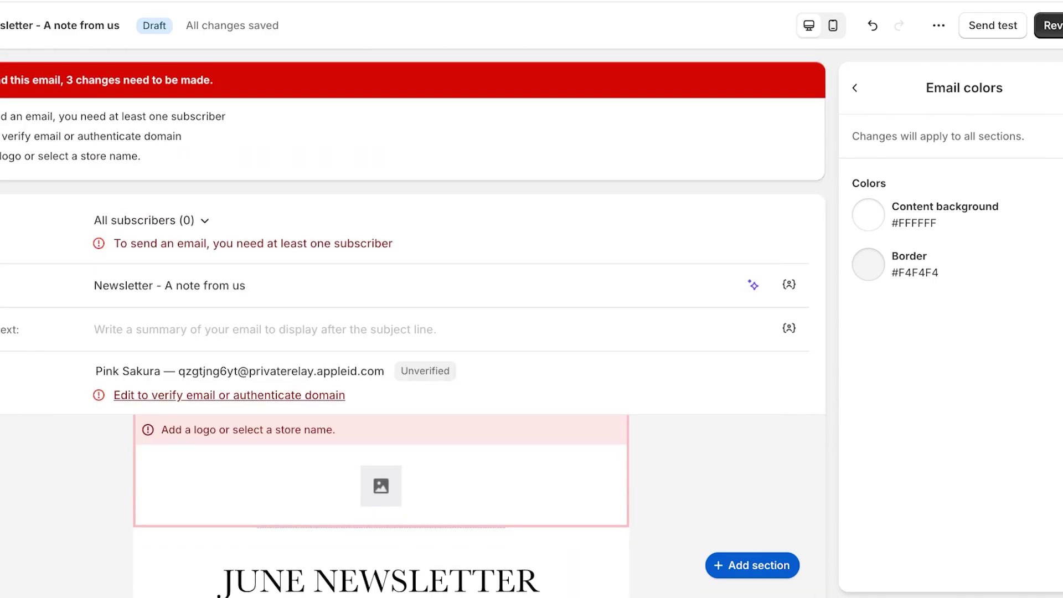